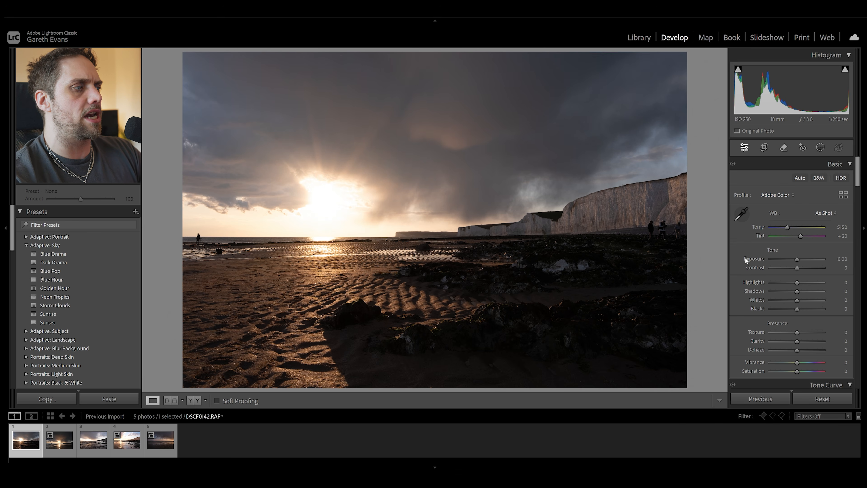
Step: Set Exposure to +0.26, Highlights to -48, Shadows to +58, Texture to +7, Clarity to +14 and Vibrance to +16
left_click_drag(796, 283, 812, 292)
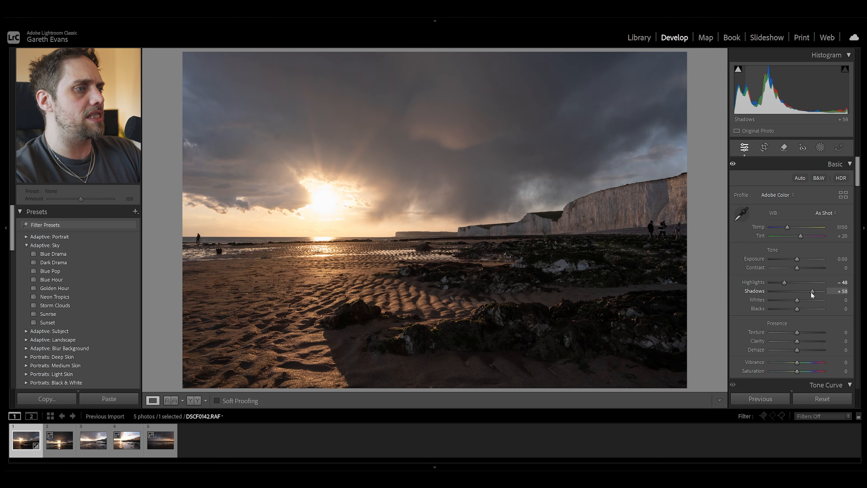
left_click_drag(797, 260, 798, 260)
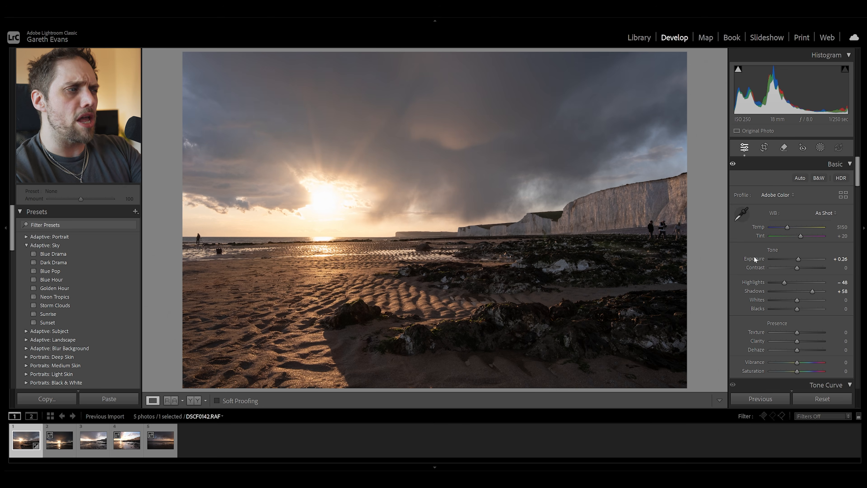
scroll(751, 255, "down", 5)
scroll(751, 255, "up", 5)
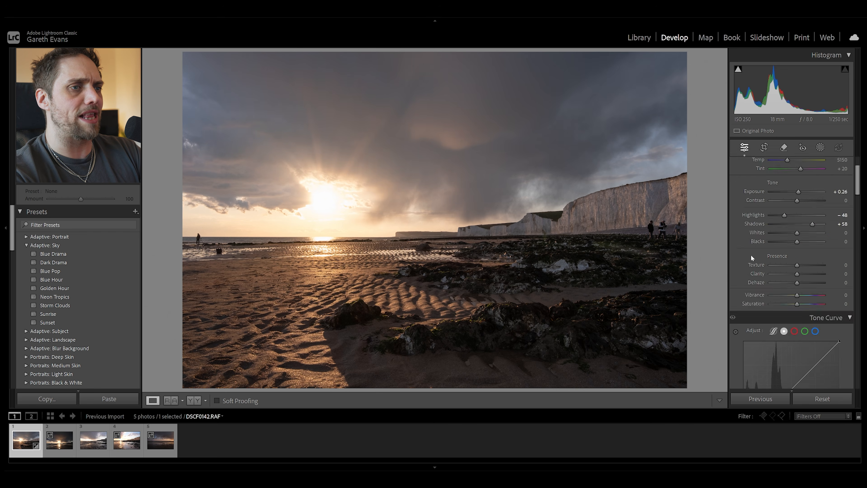
left_click_drag(798, 342, 799, 332)
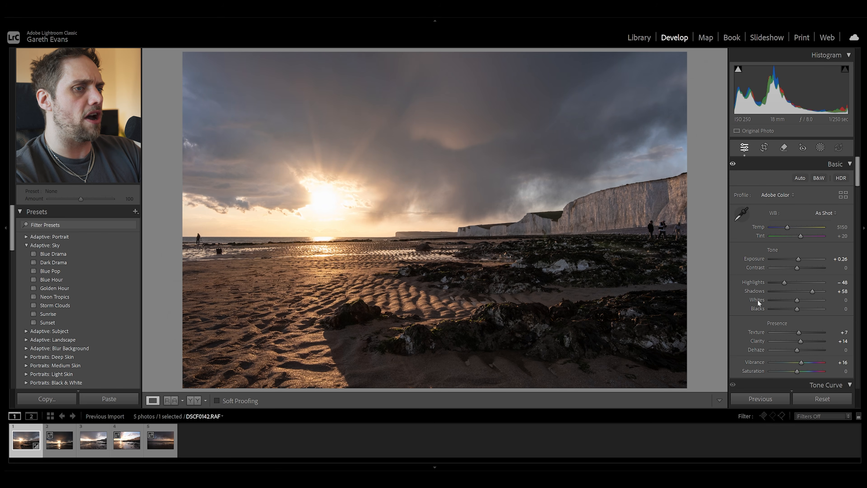
Step: Apply the automatic Upright correction to level the photo
scroll(750, 292, "down", 5)
scroll(749, 291, "down", 15)
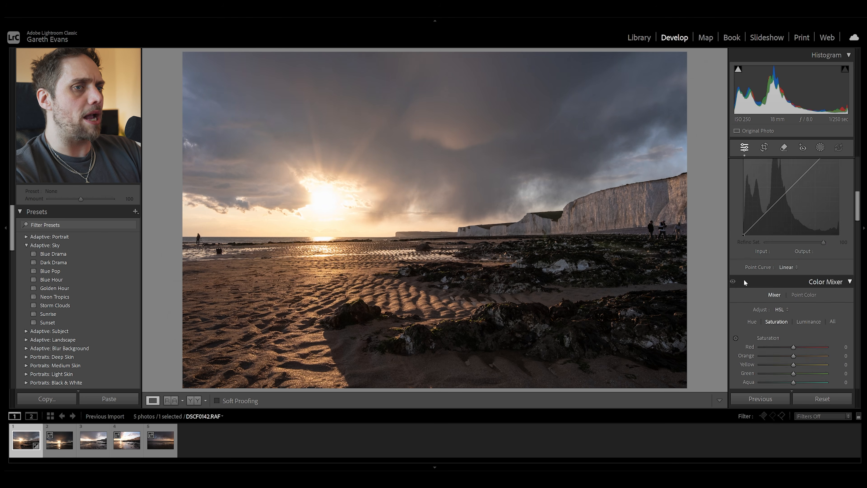
scroll(744, 276, "down", 6)
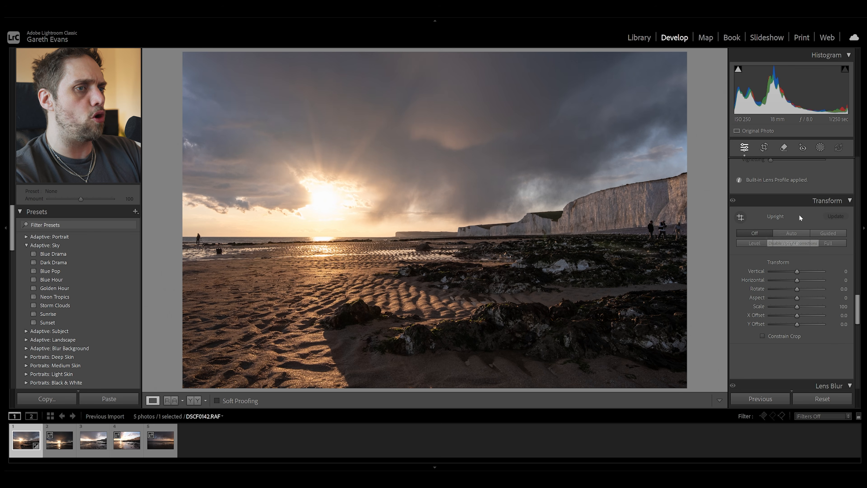
left_click(791, 233)
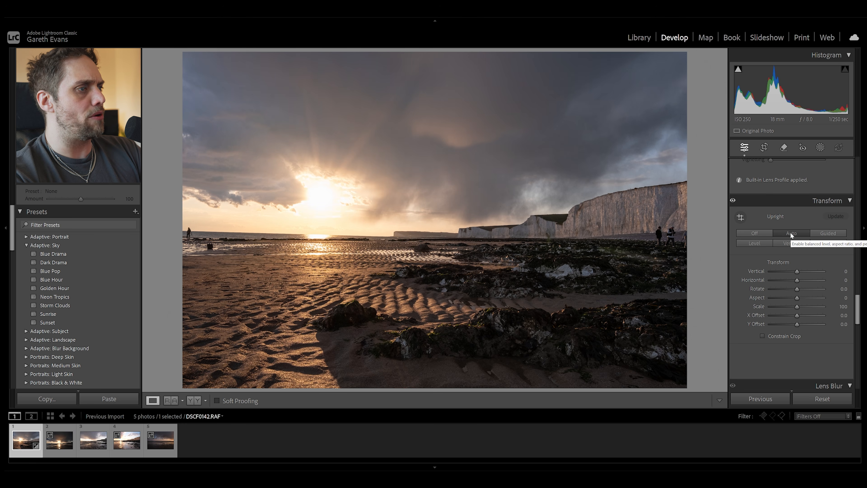
Step: Fine-tune the photo's transform with Rotate at -1.3, Vertical at -14 and Scale at 106
left_click(797, 290)
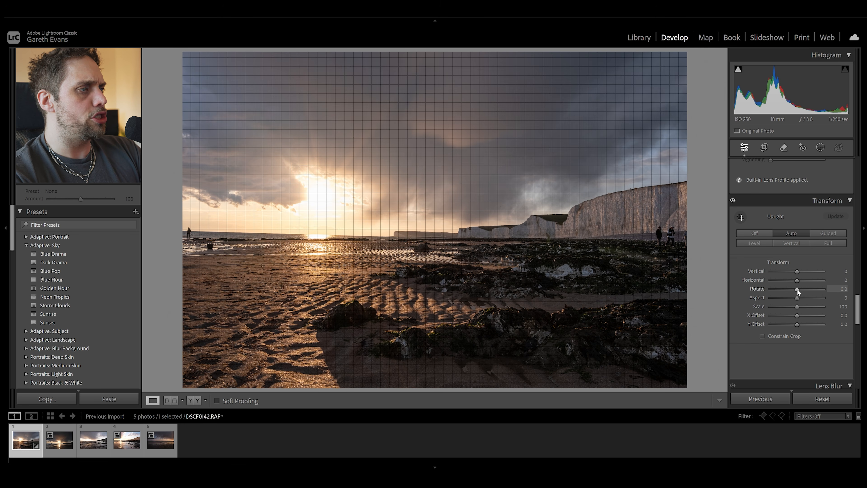
left_click_drag(797, 289, 793, 289)
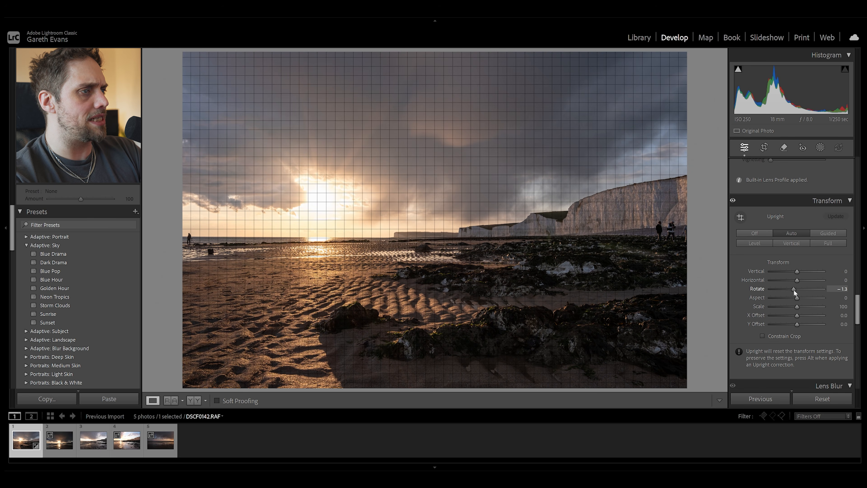
left_click_drag(797, 271, 792, 273)
left_click_drag(799, 305, 801, 305)
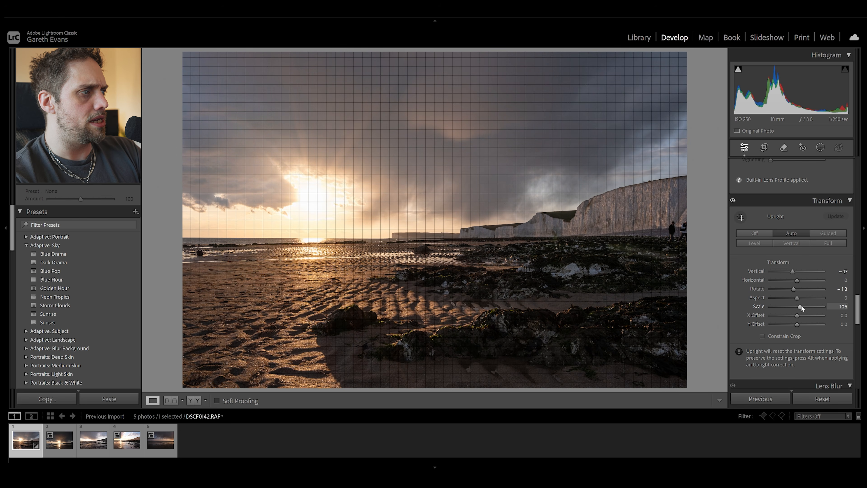
left_click_drag(801, 305, 800, 304)
left_click_drag(792, 271, 793, 272)
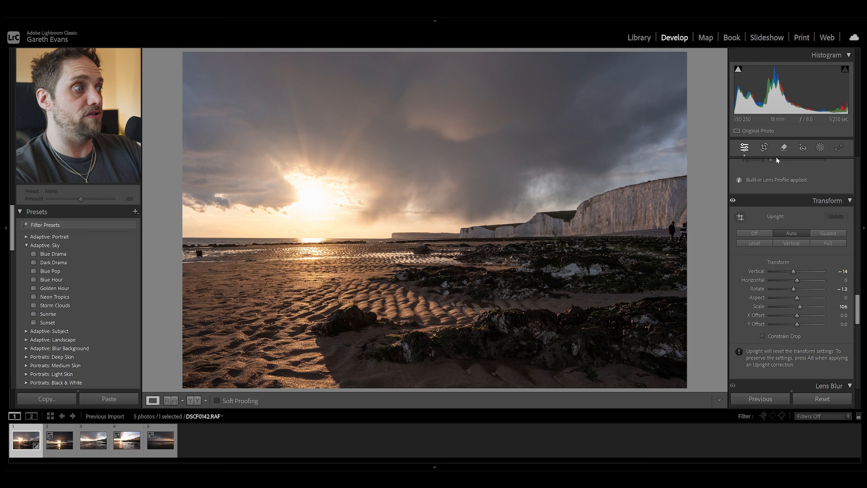
Step: Detect the people on the beach with Distraction Removal and remove them from the photo
left_click(784, 148)
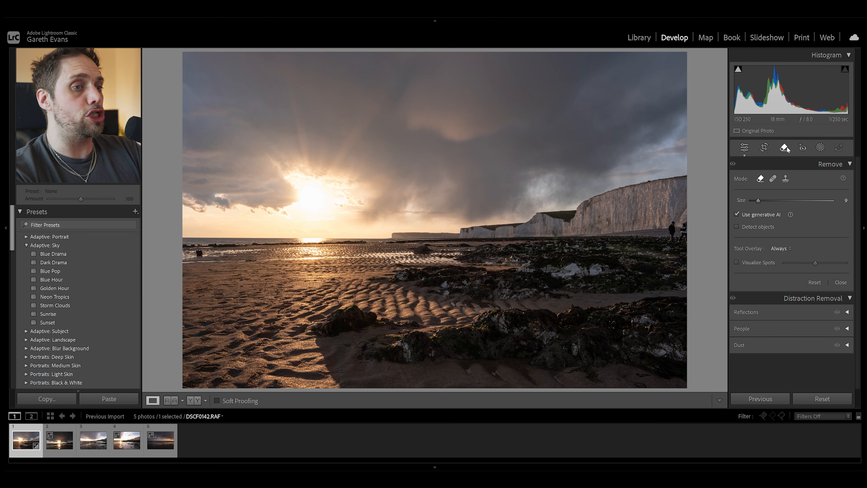
left_click(848, 329)
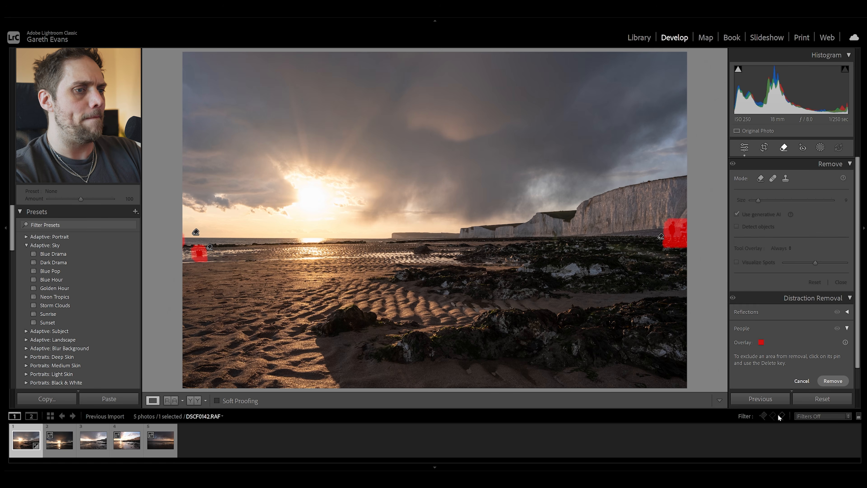
scroll(847, 362, "down", 1)
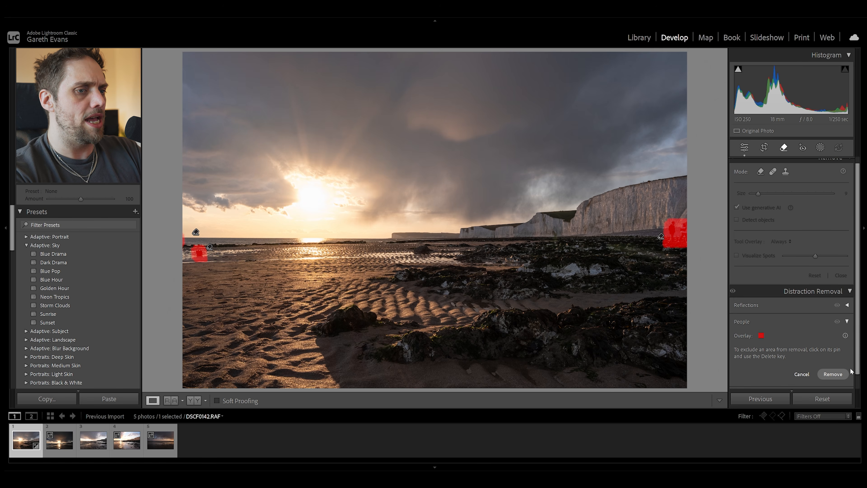
left_click(842, 375)
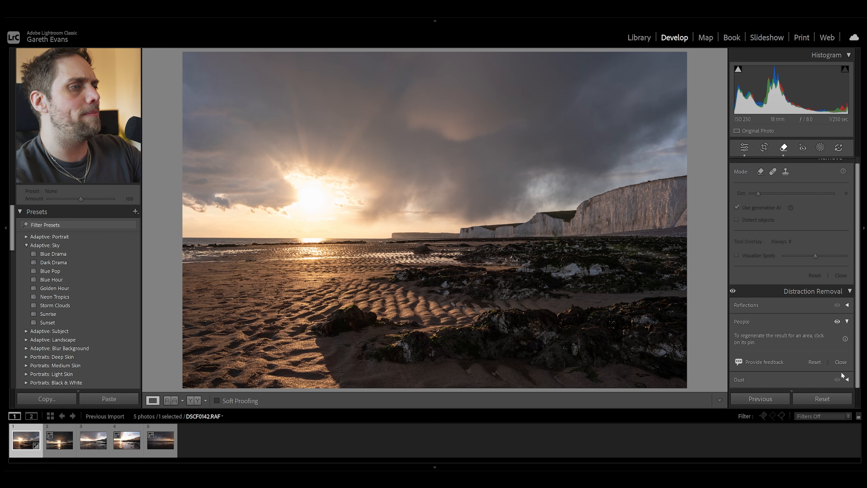
Step: Return to the global adjustments and set Contrast to +21
left_click(744, 147)
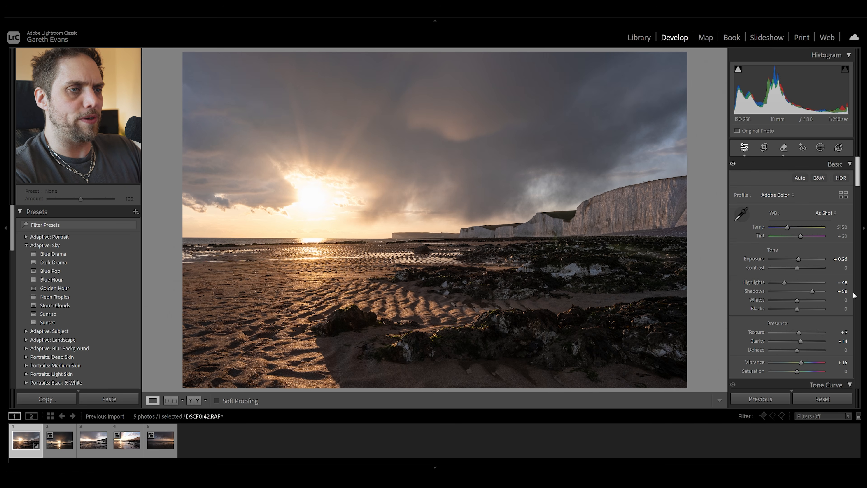
left_click_drag(798, 268, 803, 269)
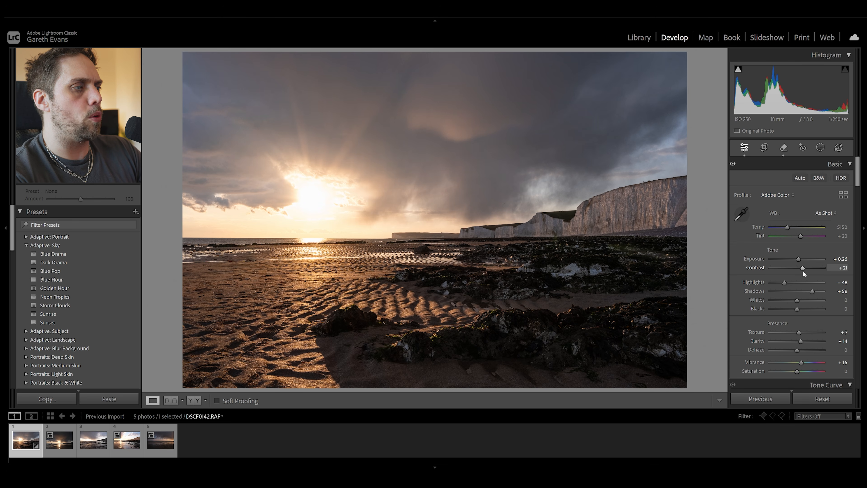
Step: Add a diagonal linear gradient mask over the lower-right rocks, position it and set its Exposure to -0.88
left_click(821, 147)
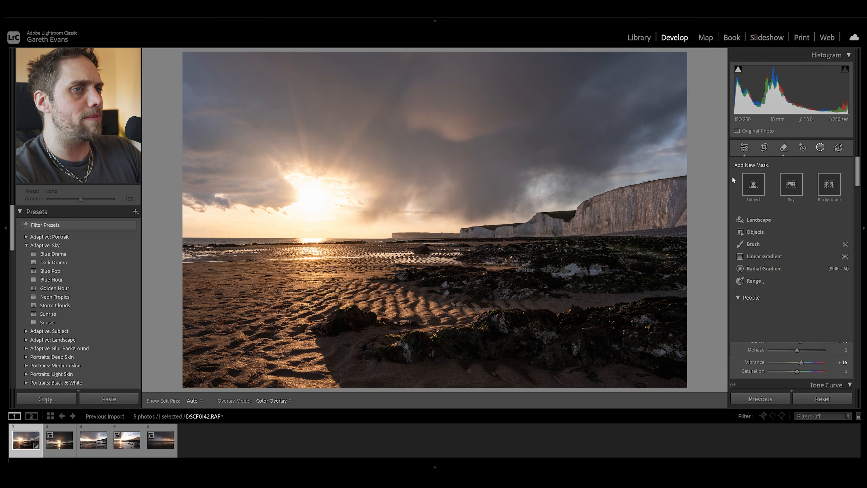
left_click(777, 257)
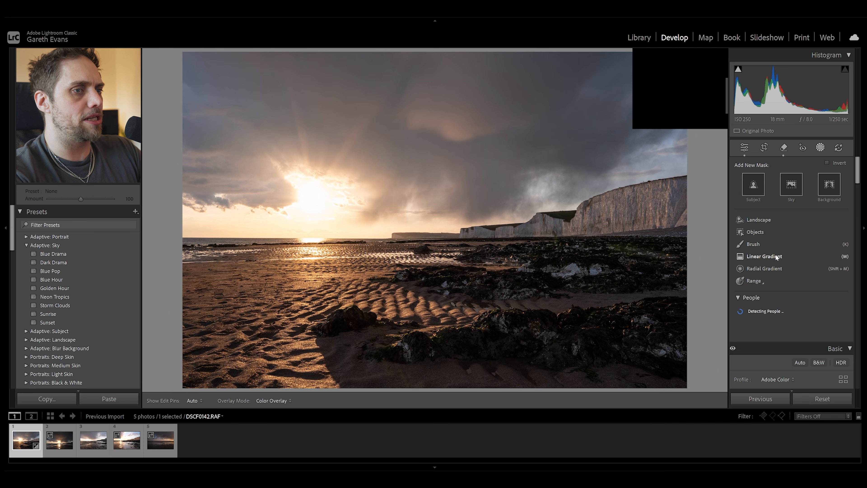
left_click_drag(604, 396, 474, 86)
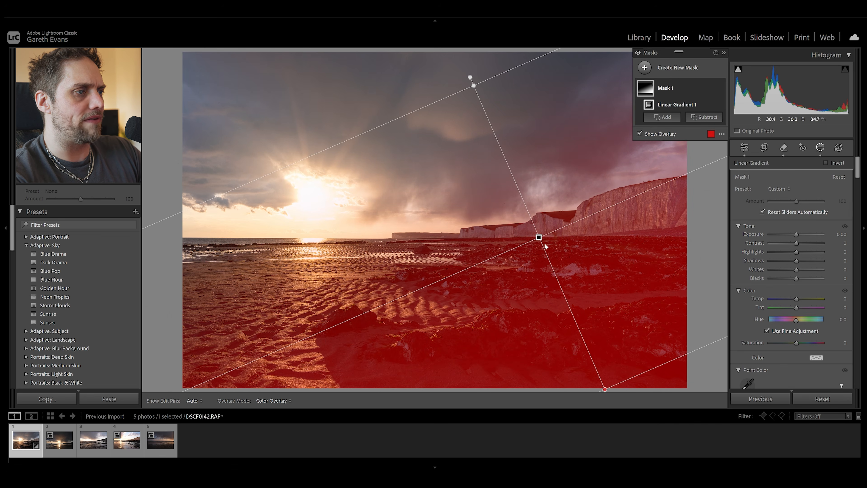
left_click_drag(539, 237, 509, 337)
left_click_drag(797, 234, 791, 237)
left_click_drag(457, 363, 459, 367)
left_click_drag(433, 199, 423, 179)
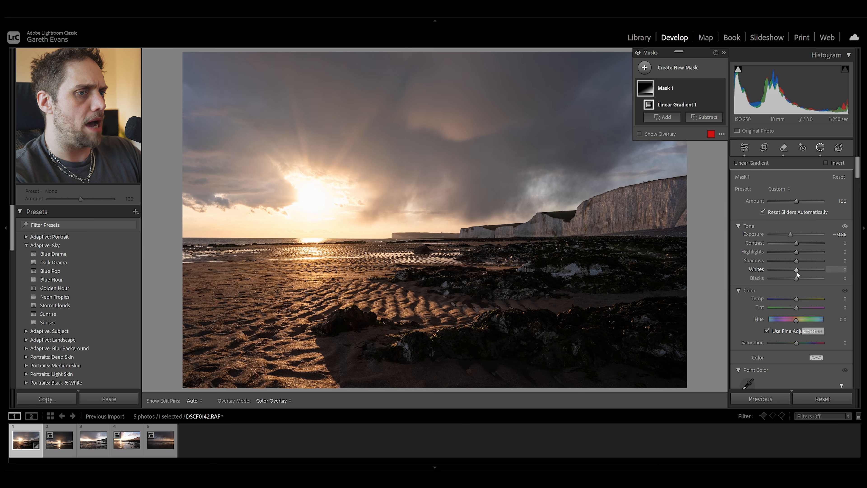
Step: Set the linear gradient mask's Clarity to 30 and leave masking
scroll(750, 292, "down", 10)
left_click_drag(800, 325, 803, 323)
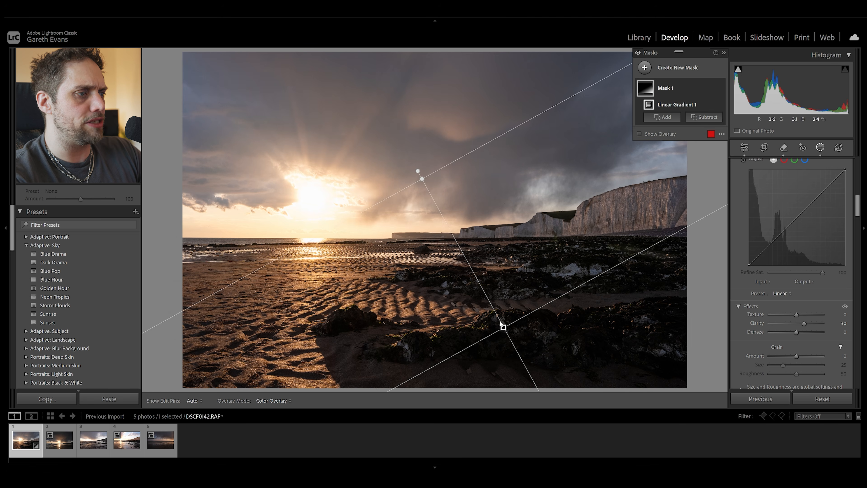
left_click(745, 149)
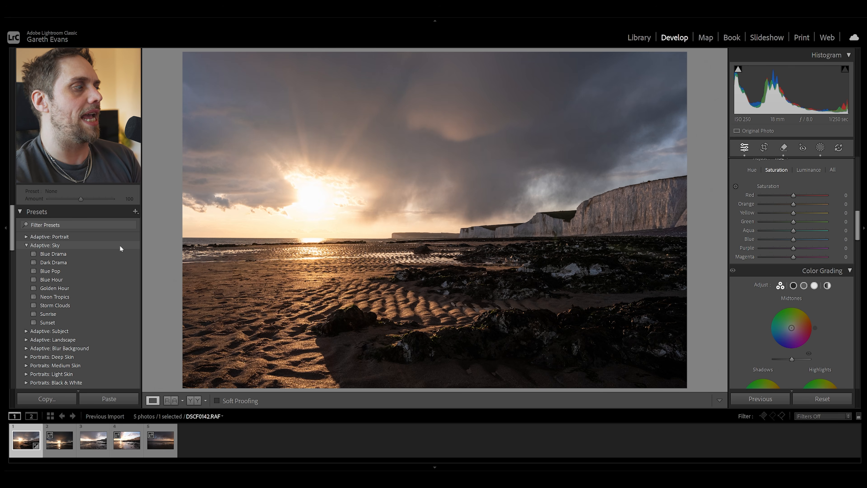
left_click(128, 264)
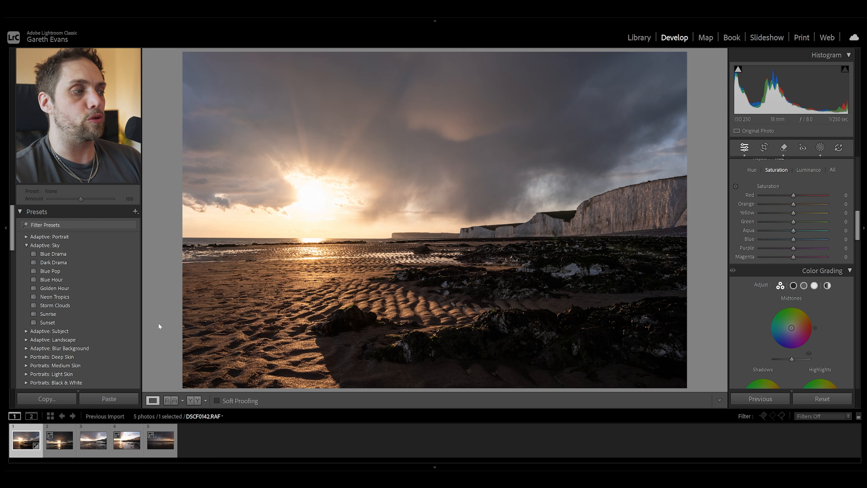
Step: Create a virtual copy of the photo and apply the Adaptive Sky preset Blue Pop at an amount of 71
right_click(20, 443)
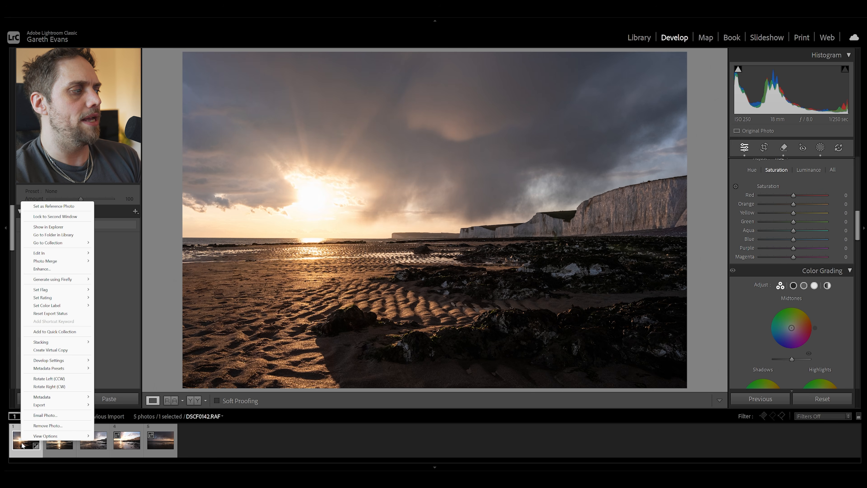
left_click(63, 350)
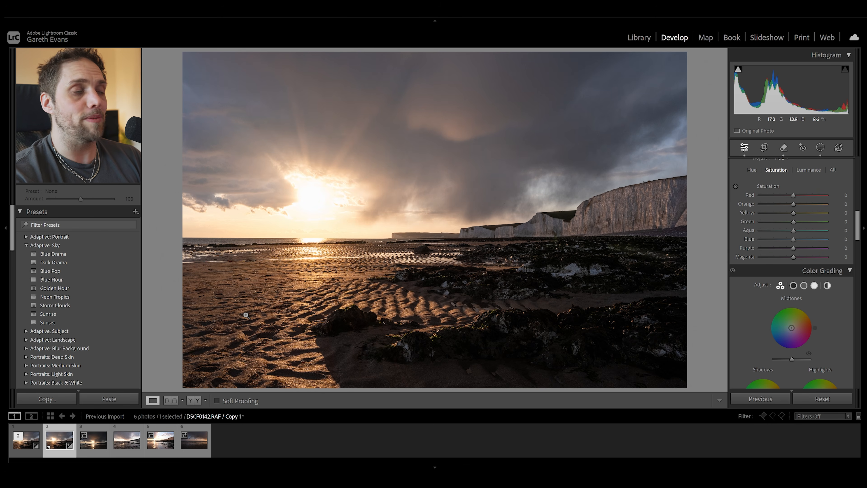
left_click(119, 272)
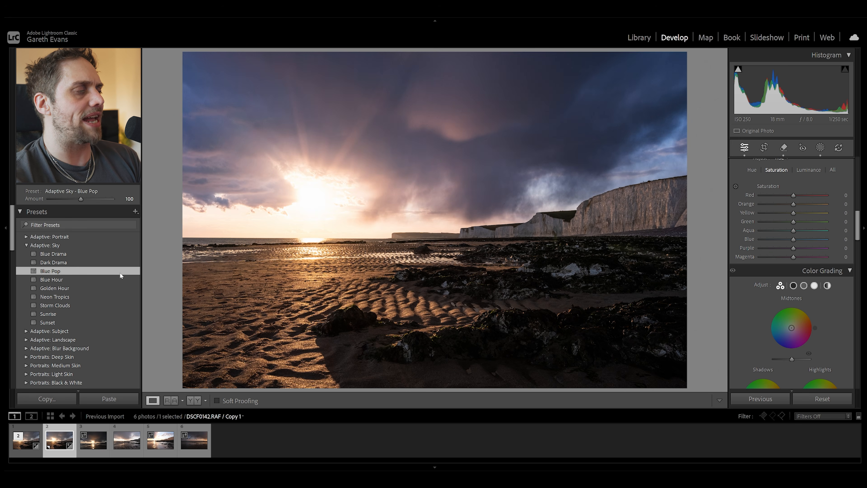
left_click_drag(80, 199, 71, 199)
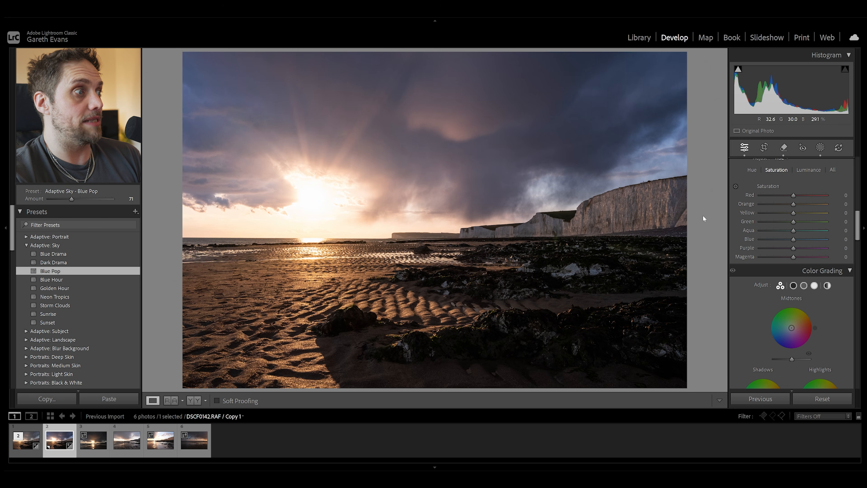
Step: Add a wide radial gradient mask around the sun and the beach on the virtual copy
left_click(821, 147)
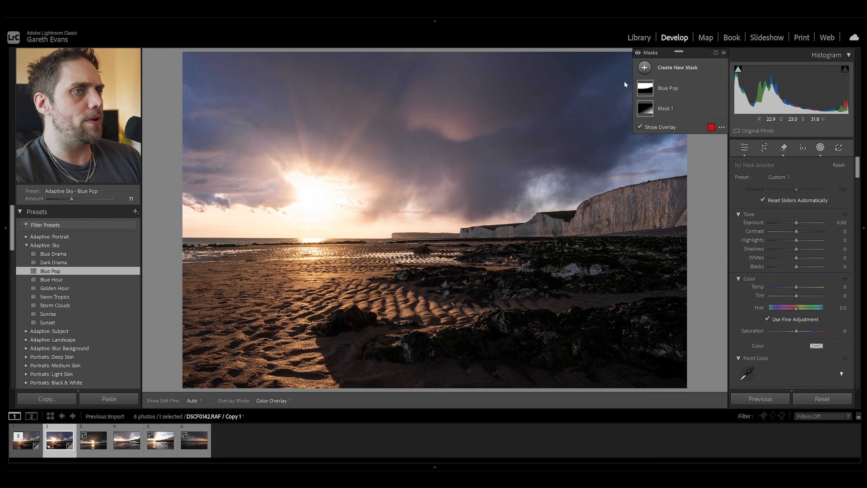
left_click(661, 70)
left_click(704, 189)
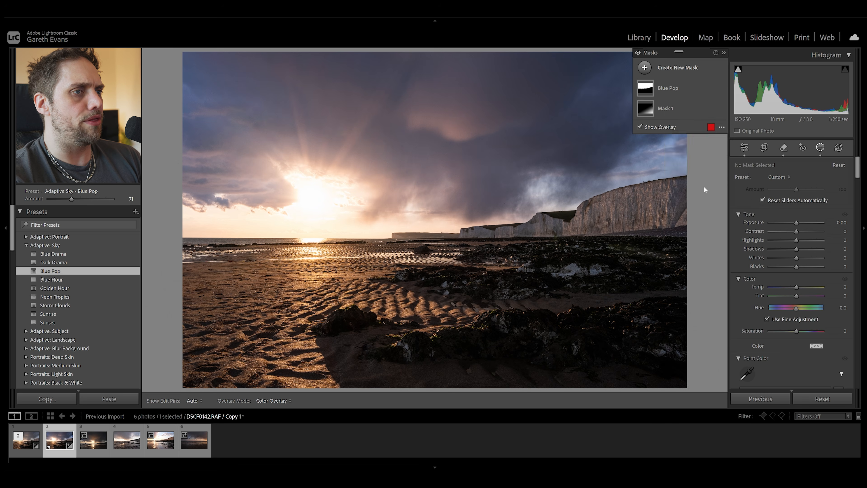
left_click_drag(324, 201, 601, 338)
mouse_move(333, 236)
left_mouse_down()
mouse_move(348, 252)
mouse_move(335, 246)
mouse_move(344, 259)
mouse_move(333, 240)
mouse_move(339, 248)
left_mouse_up()
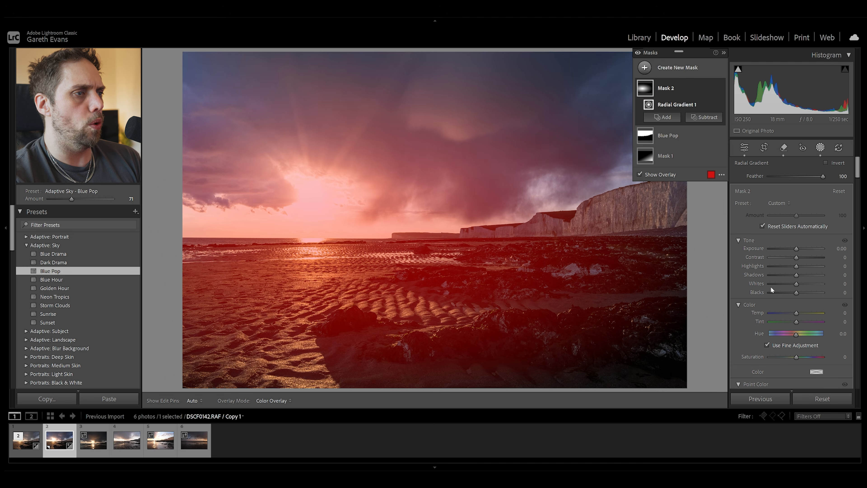
Step: Set the radial mask's Exposure to 0.22, Temp to 18 and Dehaze to -12, and leave masking
left_click_drag(796, 248, 798, 249)
left_click_drag(796, 312, 802, 312)
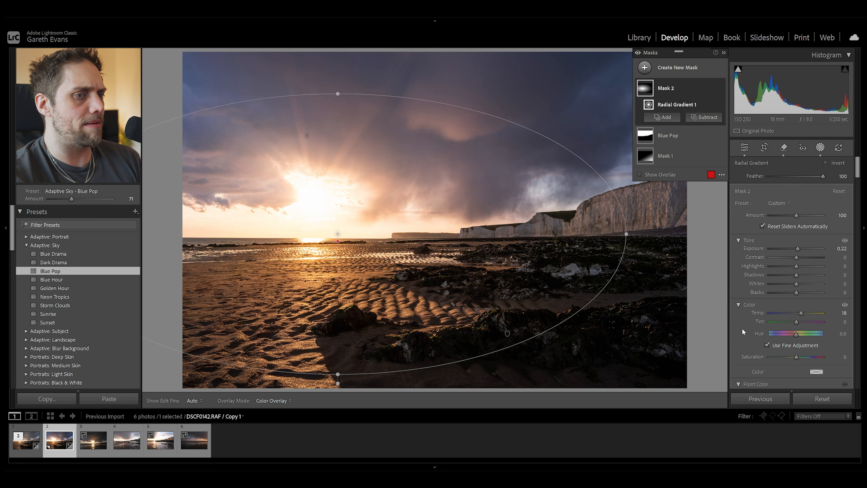
scroll(744, 327, "down", 10)
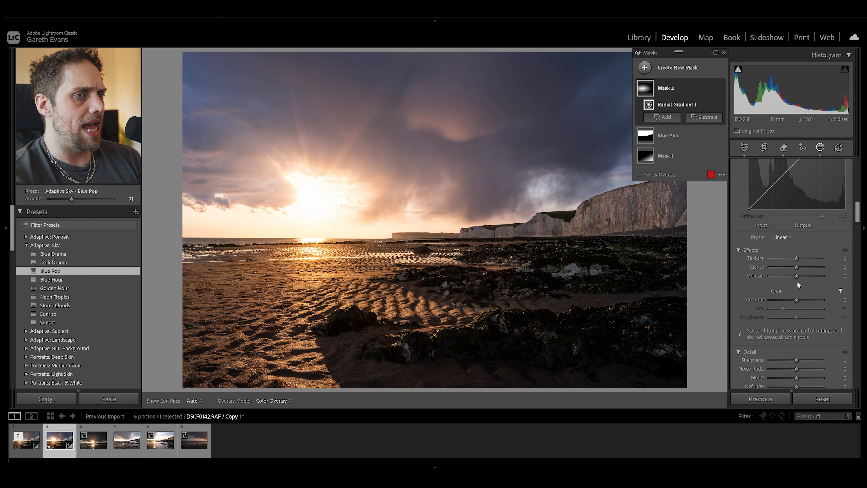
left_click_drag(797, 276, 792, 276)
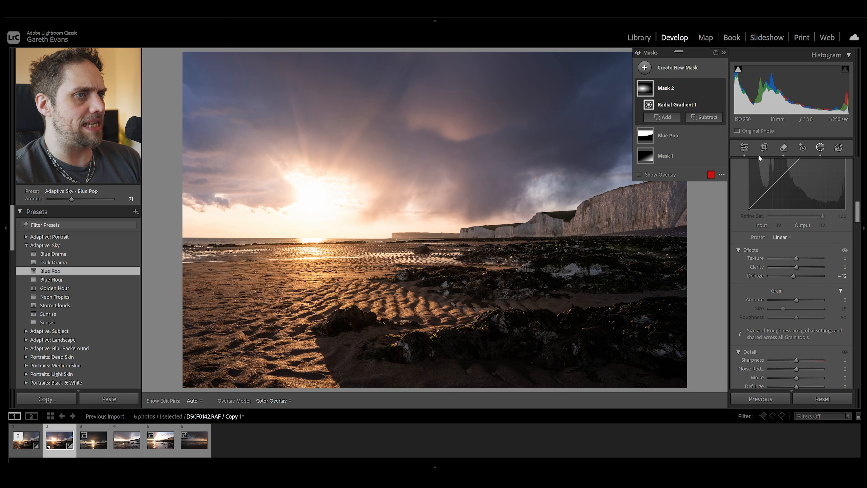
left_click(744, 148)
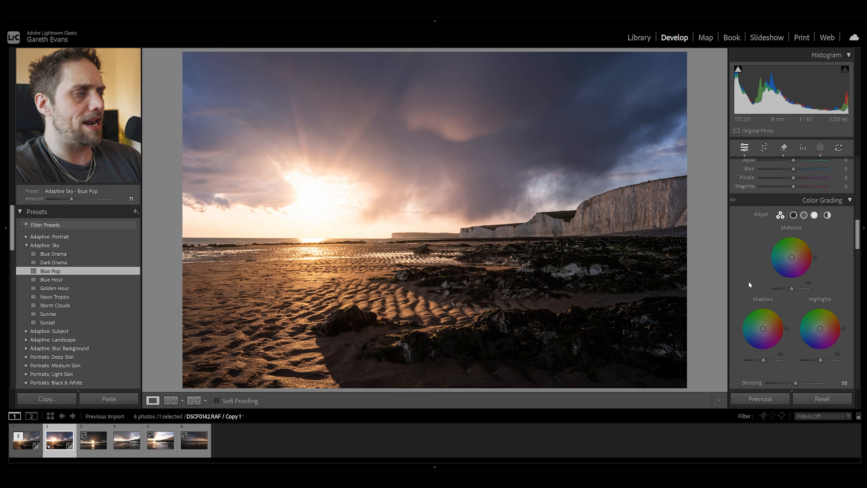
Step: Reset the virtual copy's Exposure to 0 and set its Highlights to -65 and Shadows to 49
scroll(749, 281, "up", 10)
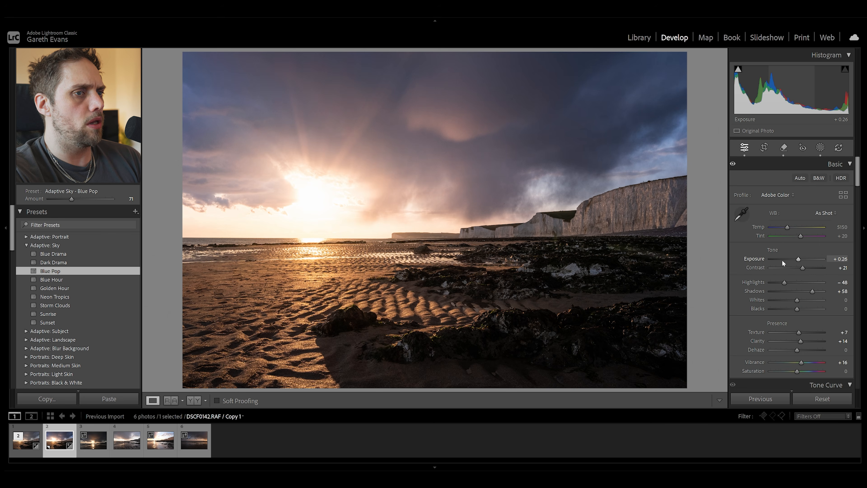
left_click_drag(798, 260, 797, 260)
double_click(797, 260)
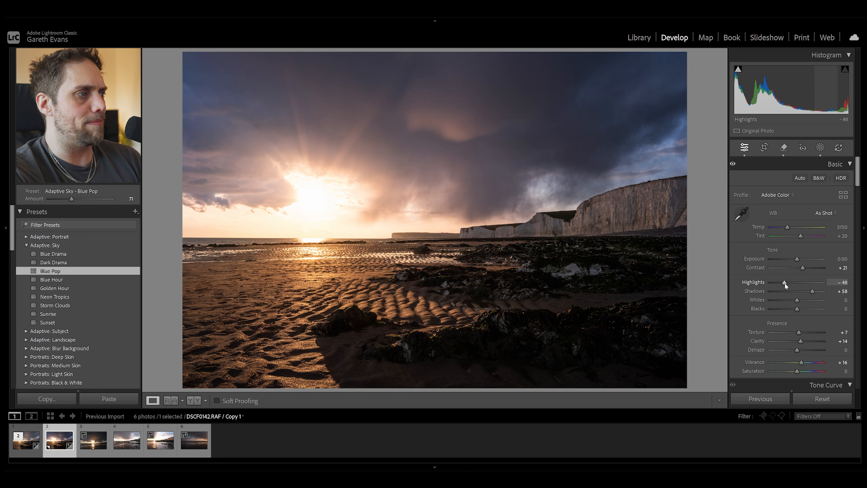
left_click_drag(785, 282, 811, 291)
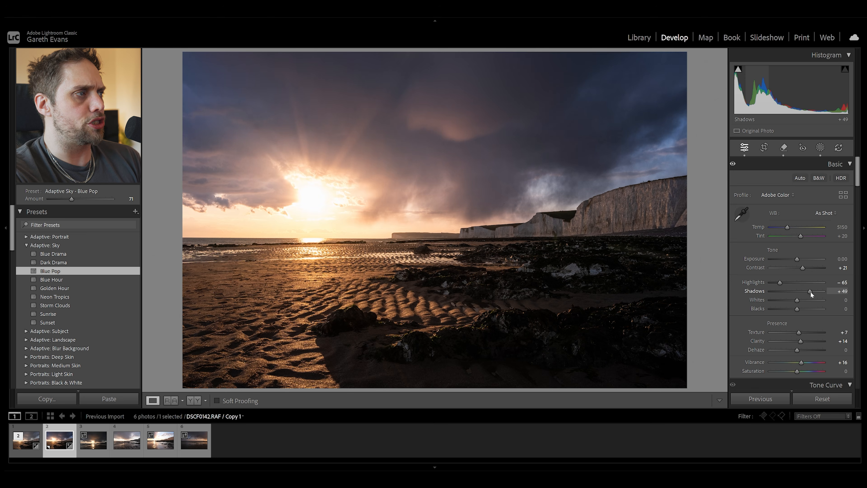
Step: Add a linear gradient mask that fades down from the top edge of the photo over the upper sky
left_click(821, 150)
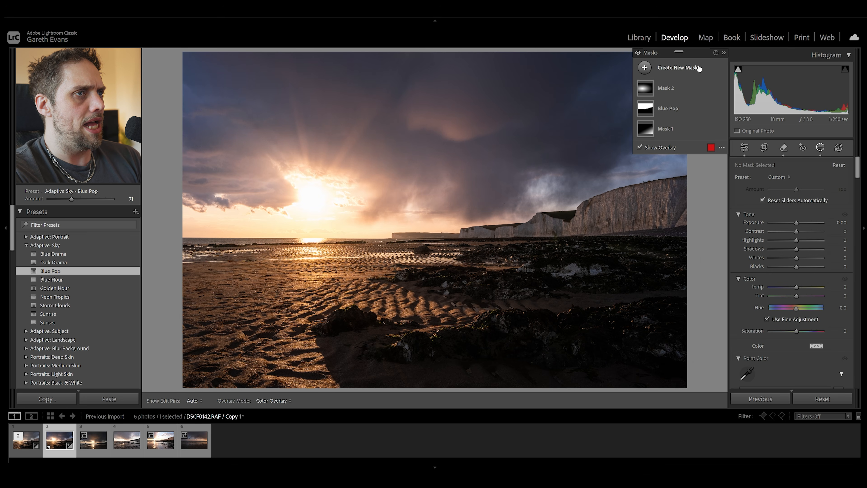
key("m")
left_click_drag(444, 49, 444, 303)
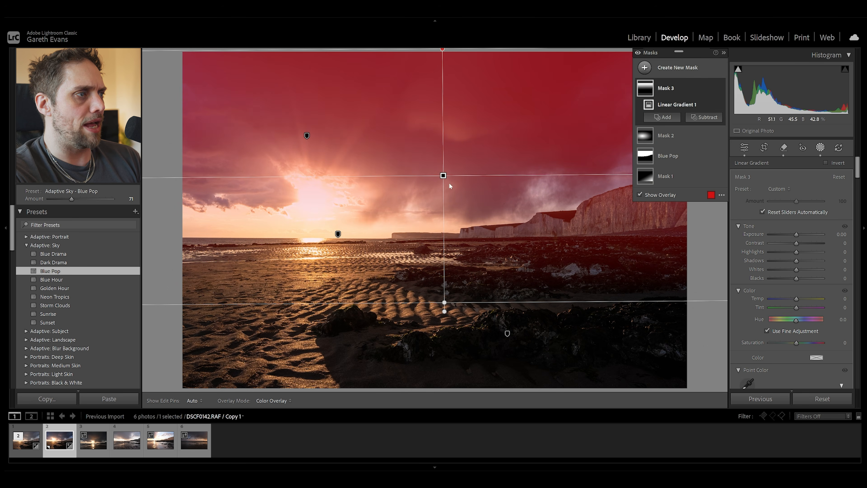
left_click_drag(443, 175, 422, 52)
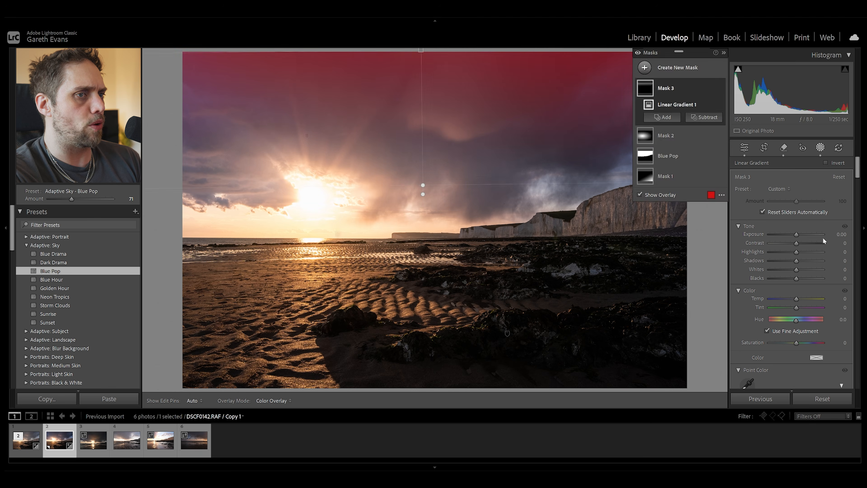
Step: Set the sky gradient mask's Exposure to -1.25, shift its Temp toward blue, and leave masking
left_click_drag(796, 234, 788, 235)
left_click_drag(796, 298, 793, 299)
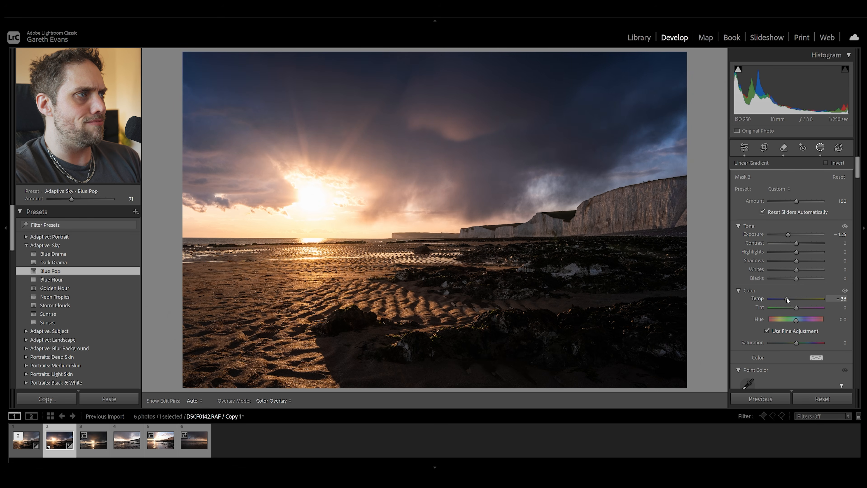
left_click_drag(783, 298, 783, 298)
left_click(743, 148)
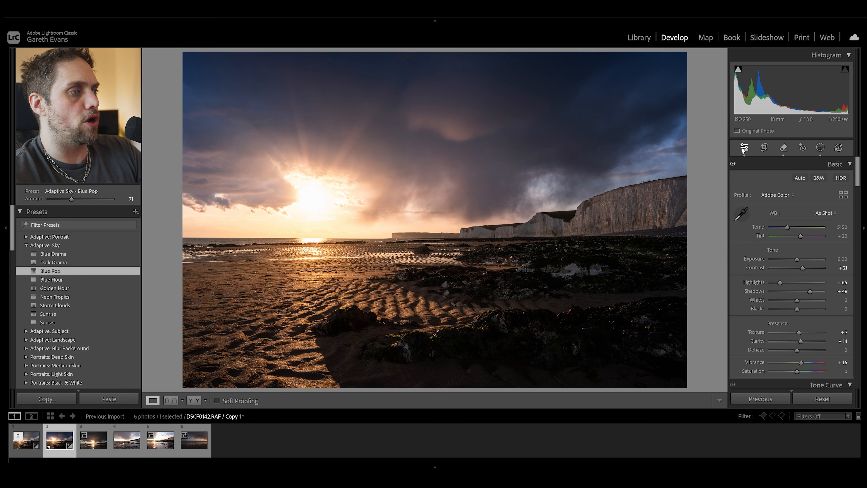
Step: Compare the original photo's unedited before view with the edited virtual copy
left_click(34, 443)
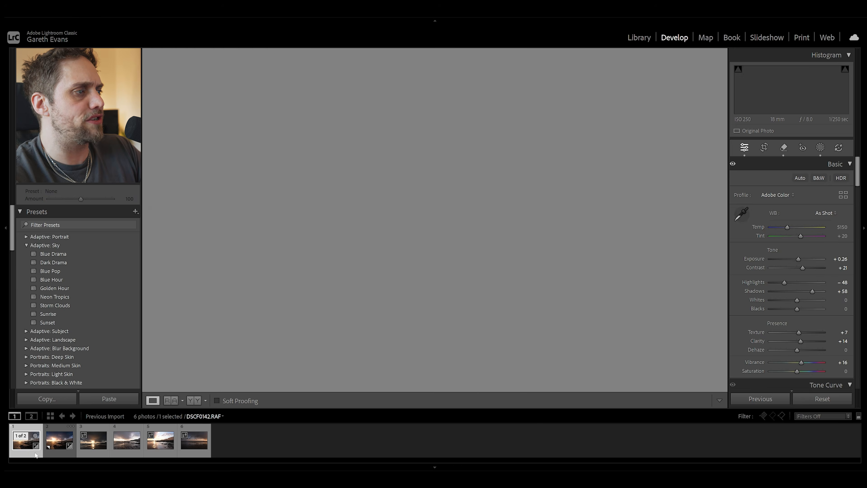
key("backslash")
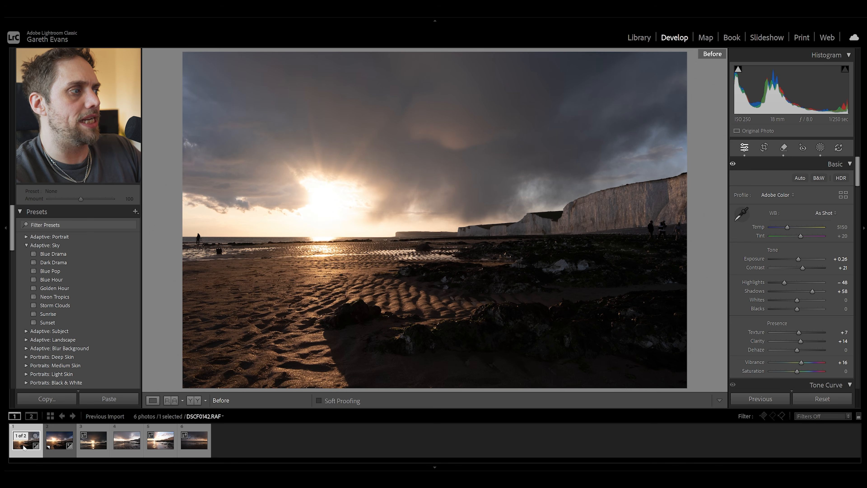
left_click(63, 453)
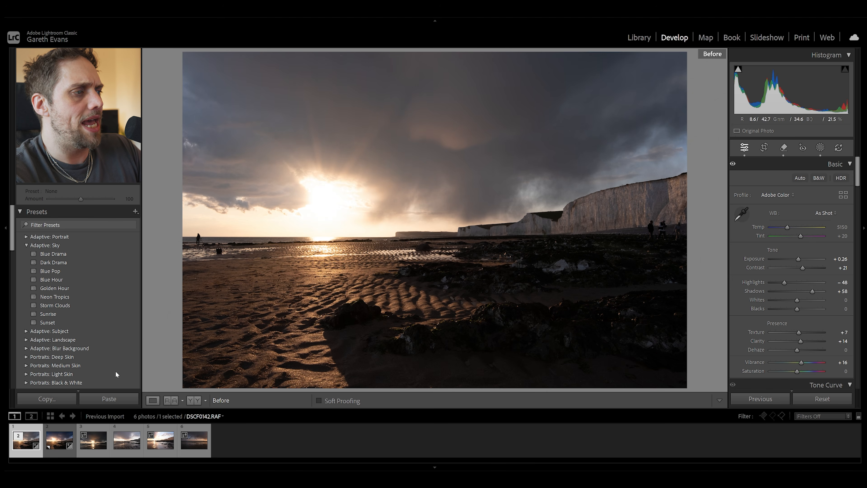
left_click(60, 450)
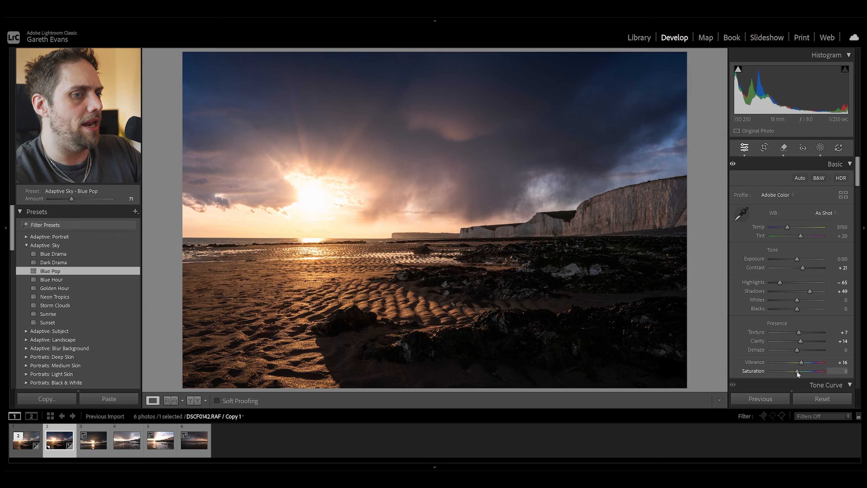
Step: Set the virtual copy's Vibrance to 21 and Saturation to 4, and undo a trial Temp of 5461
left_click_drag(799, 365, 799, 372)
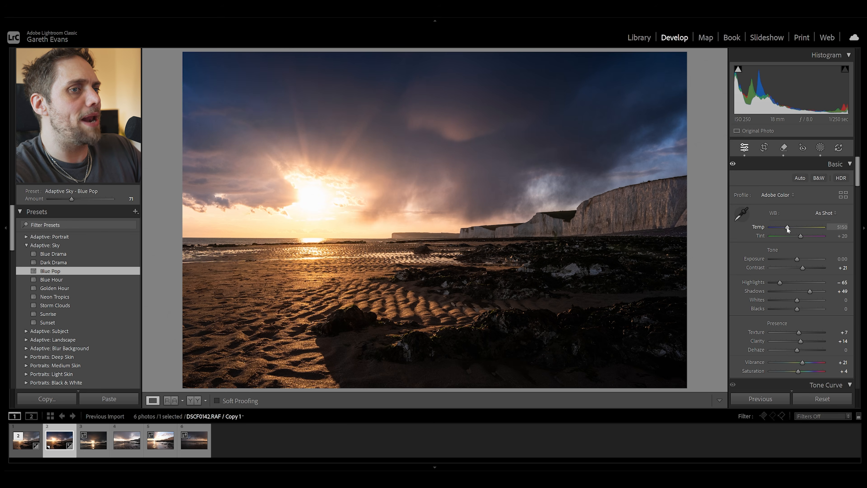
left_click_drag(787, 227, 789, 227)
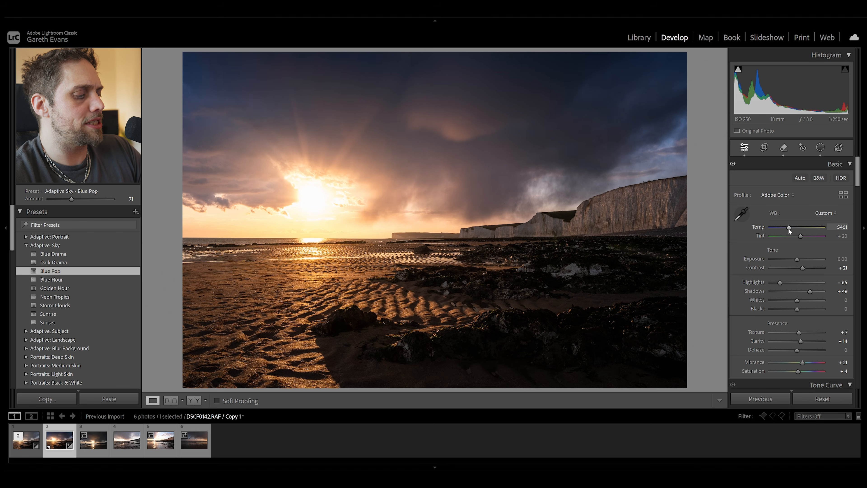
key("ctrl+z")
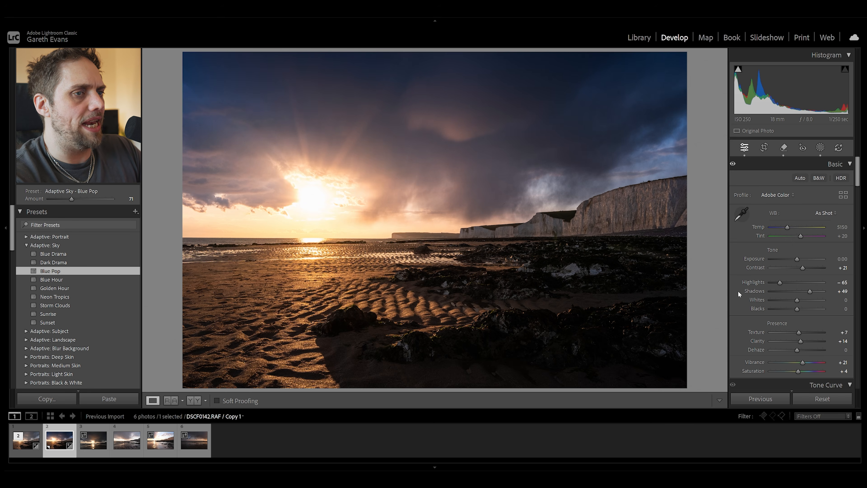
Step: Set the Color Mixer hues to Orange -12, Yellow -3, Aqua 3 and Blue -4 on the virtual copy
scroll(738, 291, "down", 12)
scroll(746, 277, "up", 3)
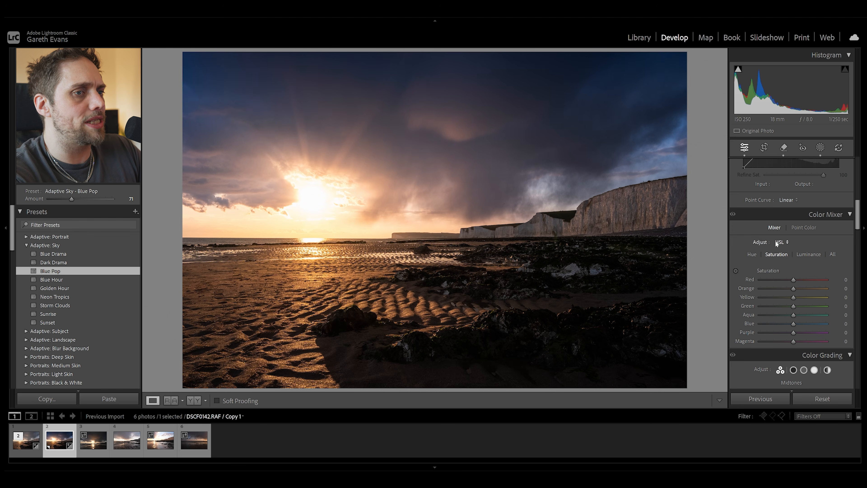
left_click(753, 255)
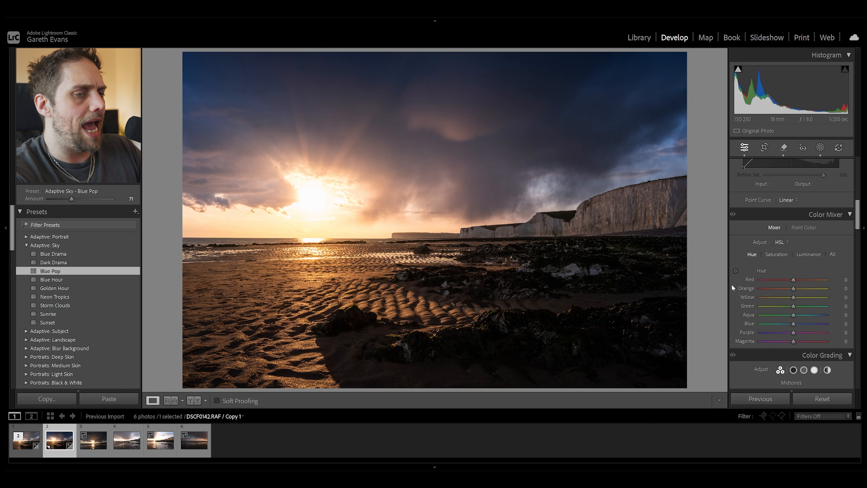
mouse_move(793, 288)
left_mouse_down()
mouse_move(793, 302)
mouse_move(789, 289)
left_mouse_up()
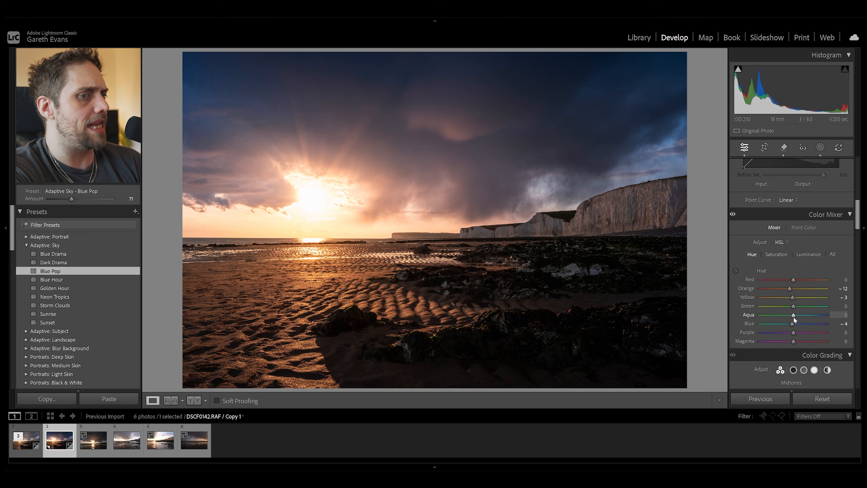
left_click_drag(794, 316, 795, 318)
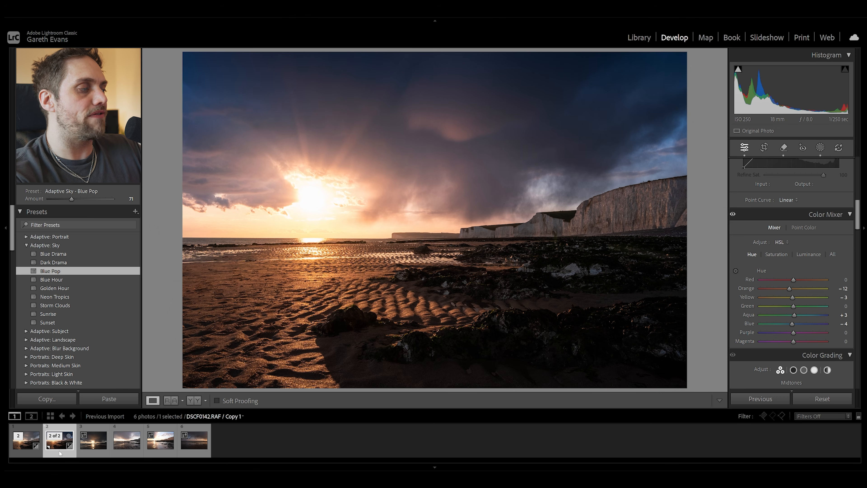
Step: Apply the Adaptive Sky preset Storm Clouds to the original photo
left_click(25, 448)
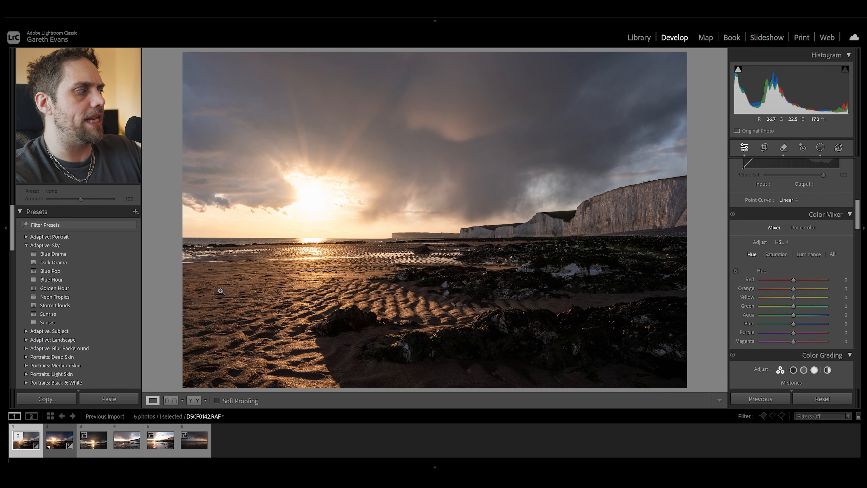
left_click(125, 305)
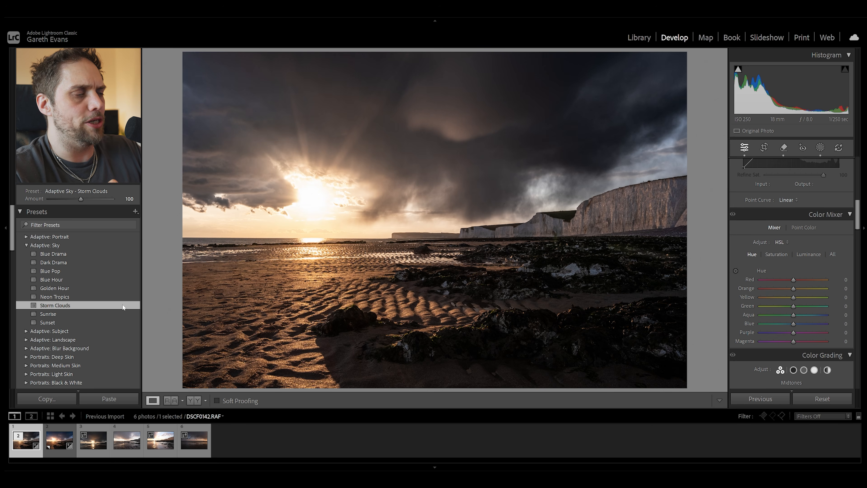
Step: Set the original photo's Vibrance to 0, Saturation to -8, Contrast to 37, Shadows to 68 and Clarity to 25
scroll(750, 254, "up", 10)
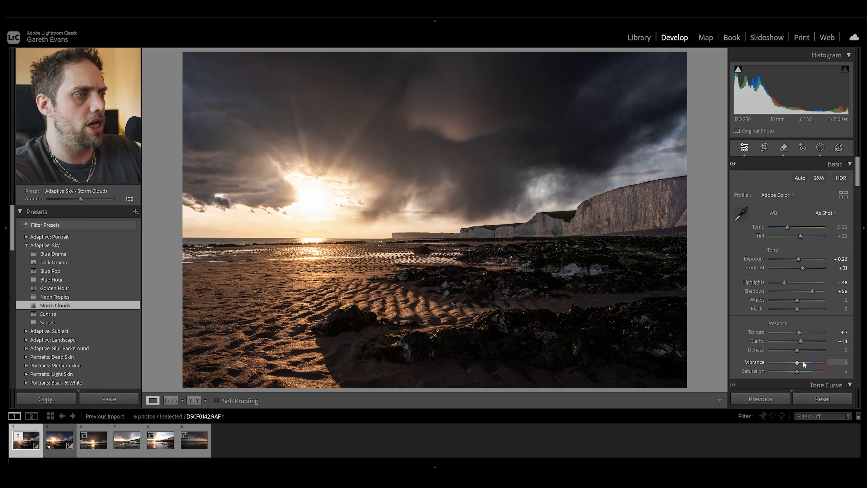
left_click_drag(796, 372, 794, 372)
left_click_drag(805, 268, 815, 290)
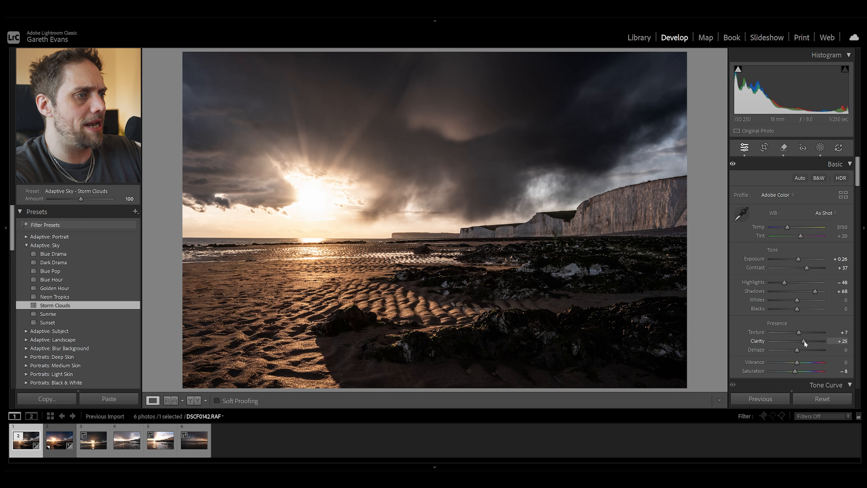
Step: Add a wide radial gradient mask around the sun and the beach on the original photo
left_click(827, 149)
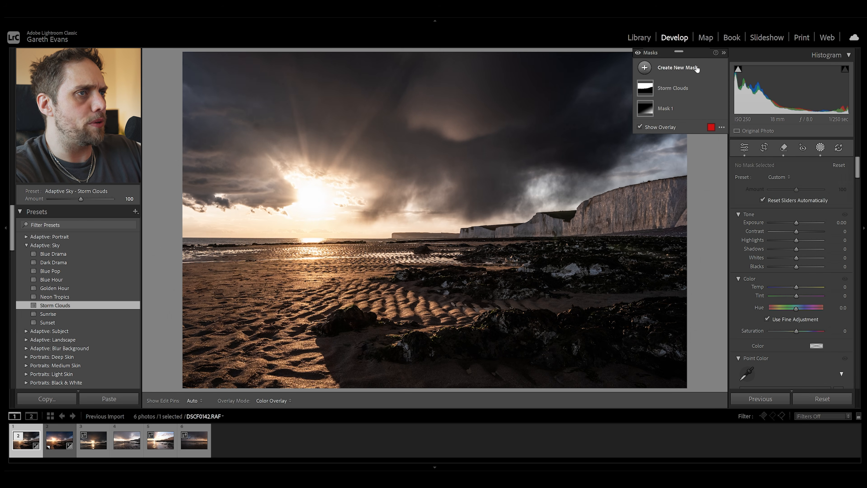
left_click(677, 70)
left_click(703, 187)
left_click_drag(308, 197, 601, 304)
left_click_drag(373, 215, 414, 238)
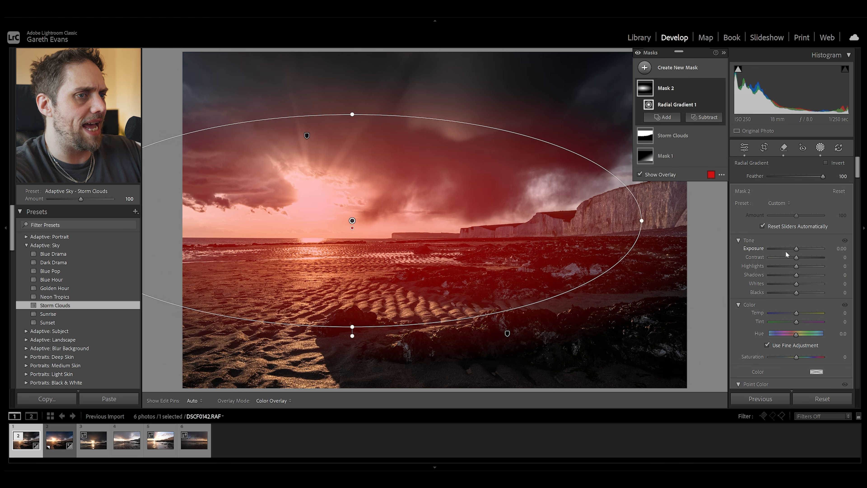
Step: Set the radial mask's Exposure to 0.29 and Dehaze to -14, make the ellipse taller, and leave masking
left_click_drag(798, 249, 800, 248)
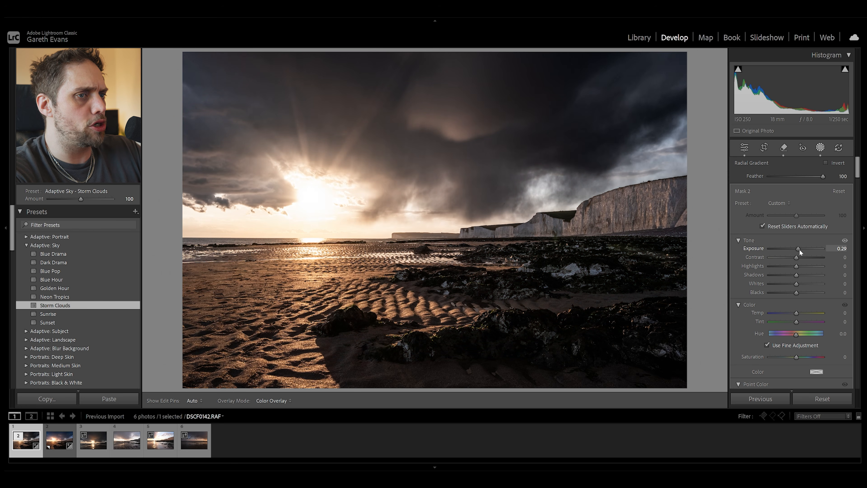
scroll(761, 302, "down", 5)
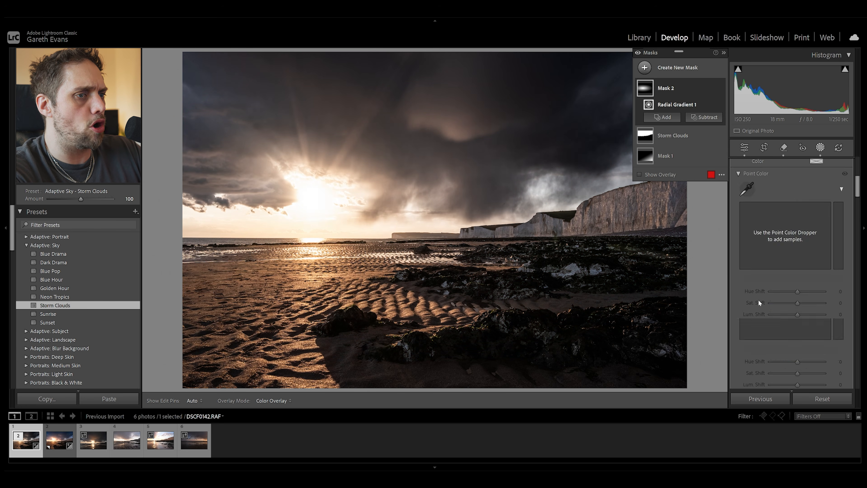
scroll(757, 295, "down", 4)
left_click_drag(796, 346, 793, 347)
left_click_drag(352, 327, 375, 327)
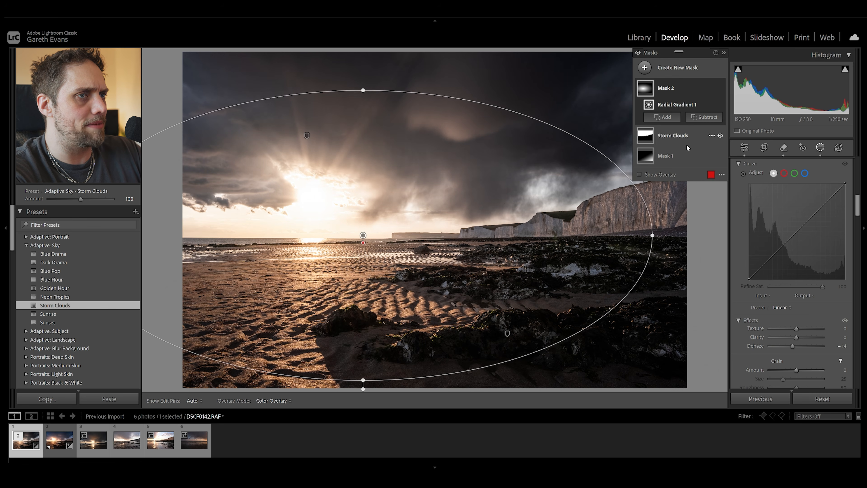
left_click(750, 148)
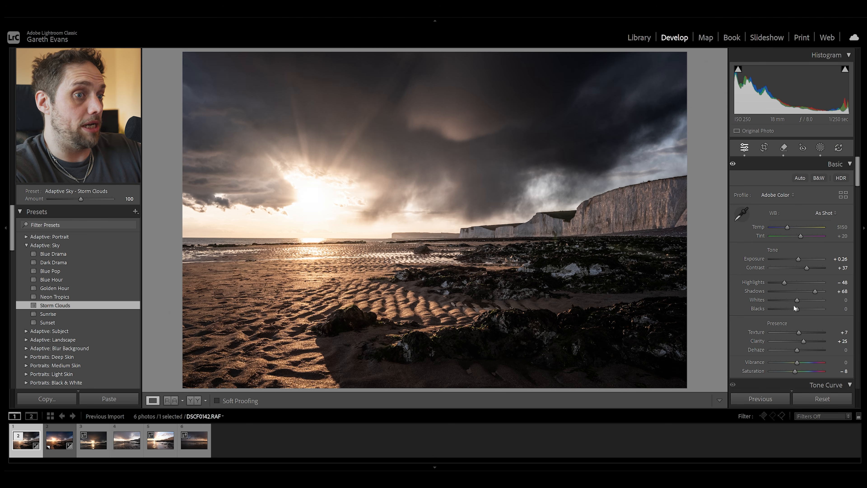
Step: Reset the original photo's global Exposure to 0 and set Blacks to -11
double_click(799, 259)
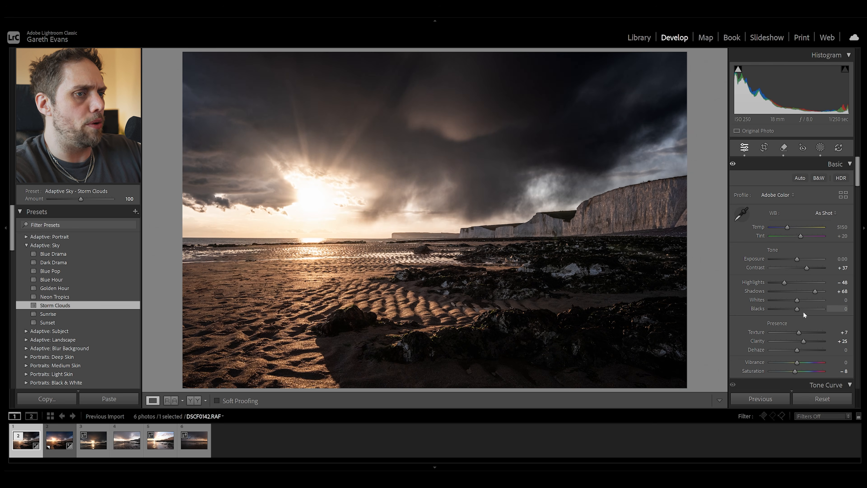
left_click_drag(797, 310, 795, 310)
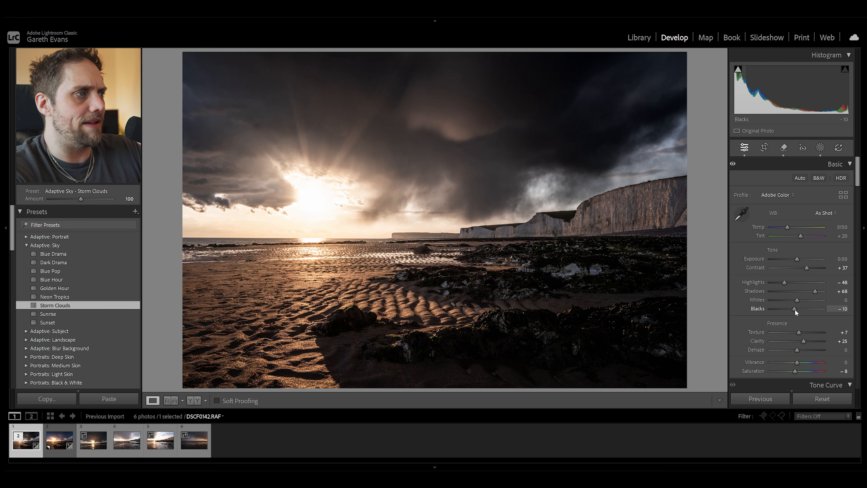
Step: Add a linear gradient mask over the upper sky of the original photo, lower its Exposure, and leave masking
left_click(820, 148)
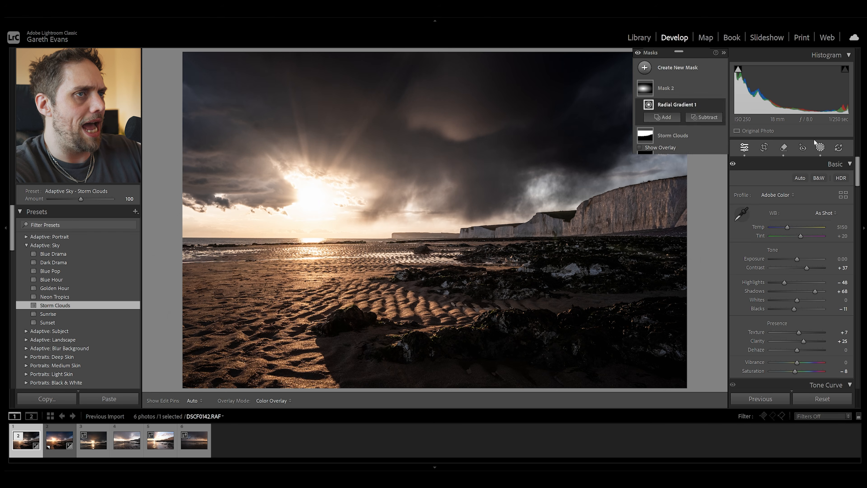
left_click(644, 67)
left_click(699, 175)
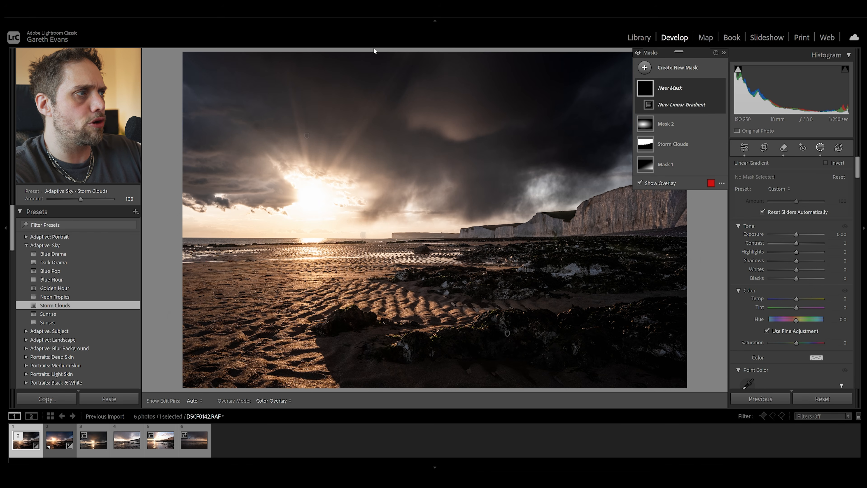
left_click_drag(367, 49, 362, 186)
left_click_drag(363, 117, 363, 103)
left_click_drag(801, 233, 797, 234)
left_click(745, 147)
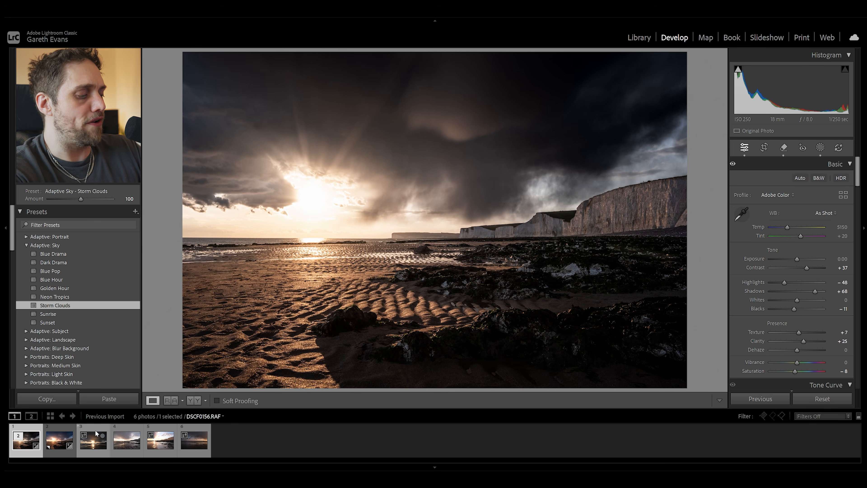
Step: Show the before view of the Storm Clouds edit for comparison
key("backslash")
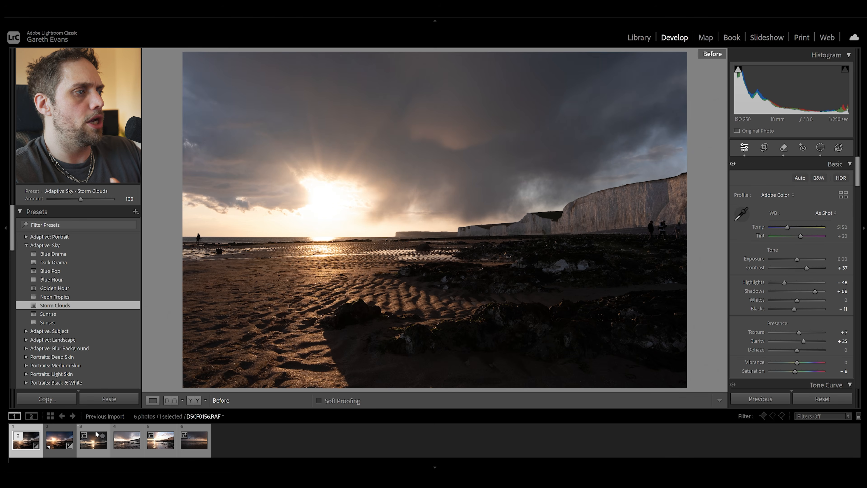
Step: Return to the edited view of the stormy original and set its global Contrast to +9
key("backslash")
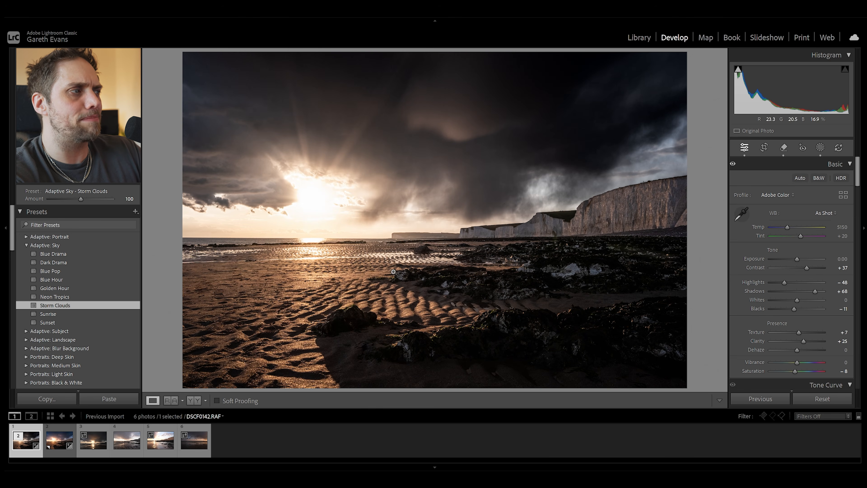
left_click_drag(808, 270, 801, 270)
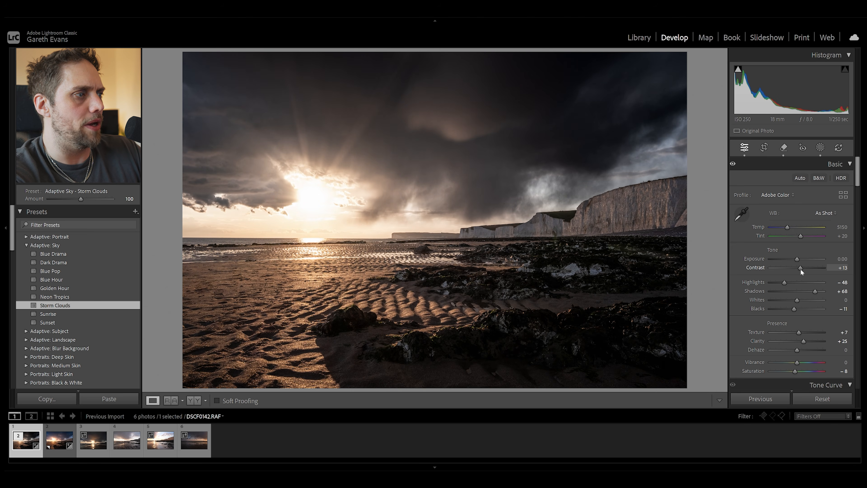
left_click_drag(801, 268, 800, 270)
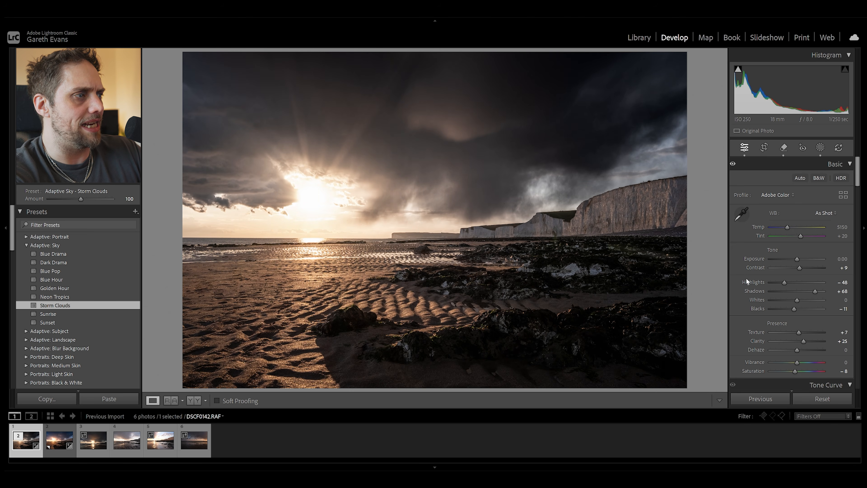
Step: Reduce the Amount of the Storm Clouds sky mask to 84 and leave masking
left_click(820, 147)
left_click(677, 130)
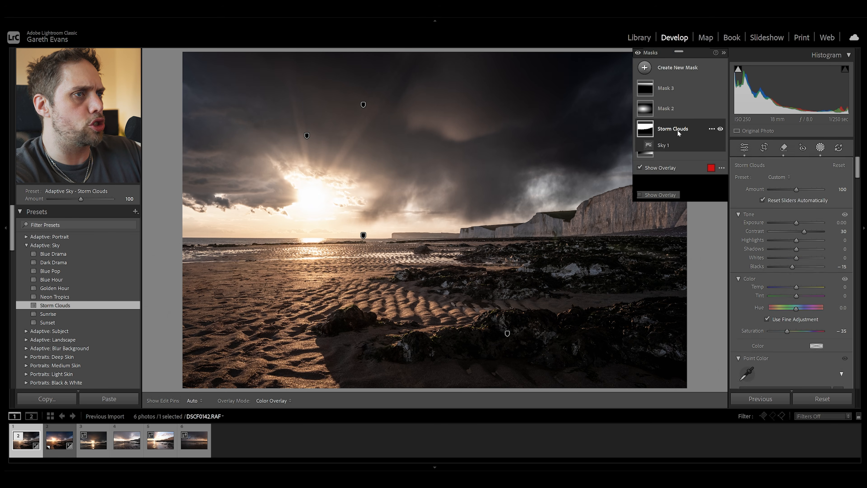
left_click_drag(801, 202, 792, 201)
left_click(749, 152)
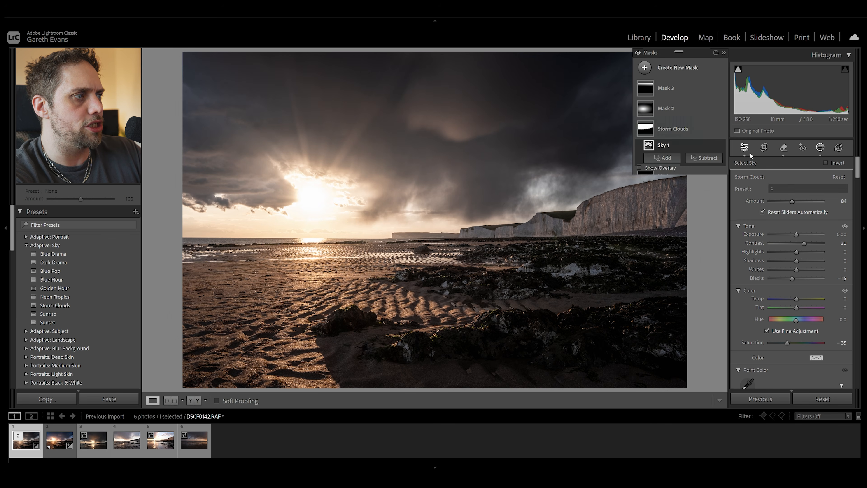
Step: Compare the stormy edit with its before view and with the blue-sky virtual copy, ending on the virtual copy
key("backslash")
key("backslash")
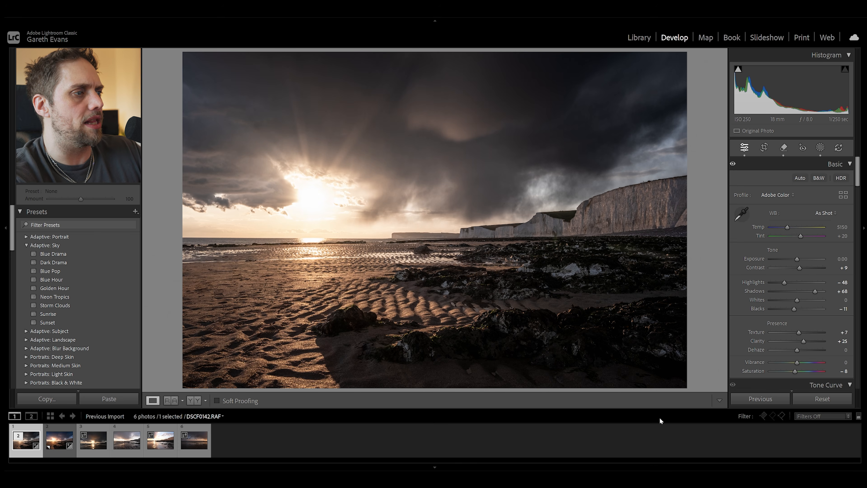
left_click(58, 444)
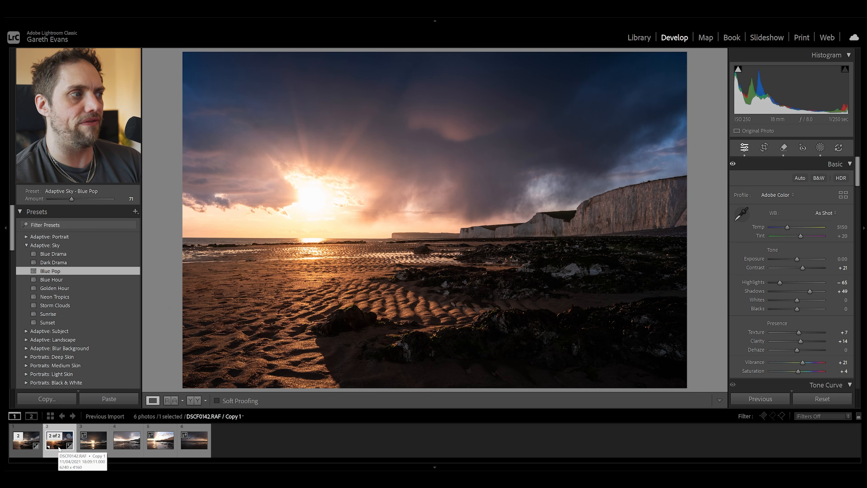
left_click(26, 446)
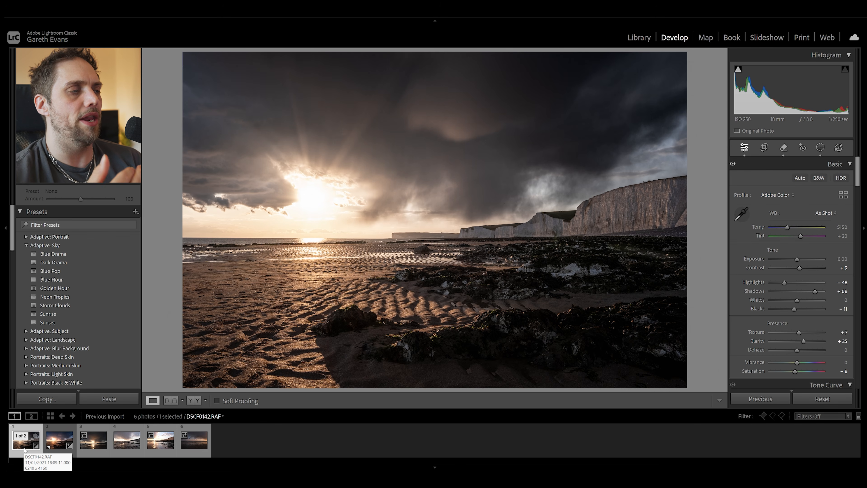
left_click(60, 445)
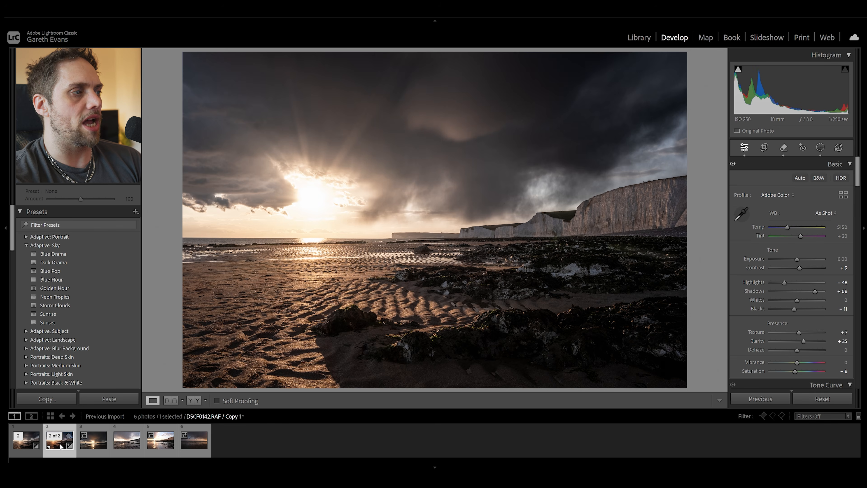